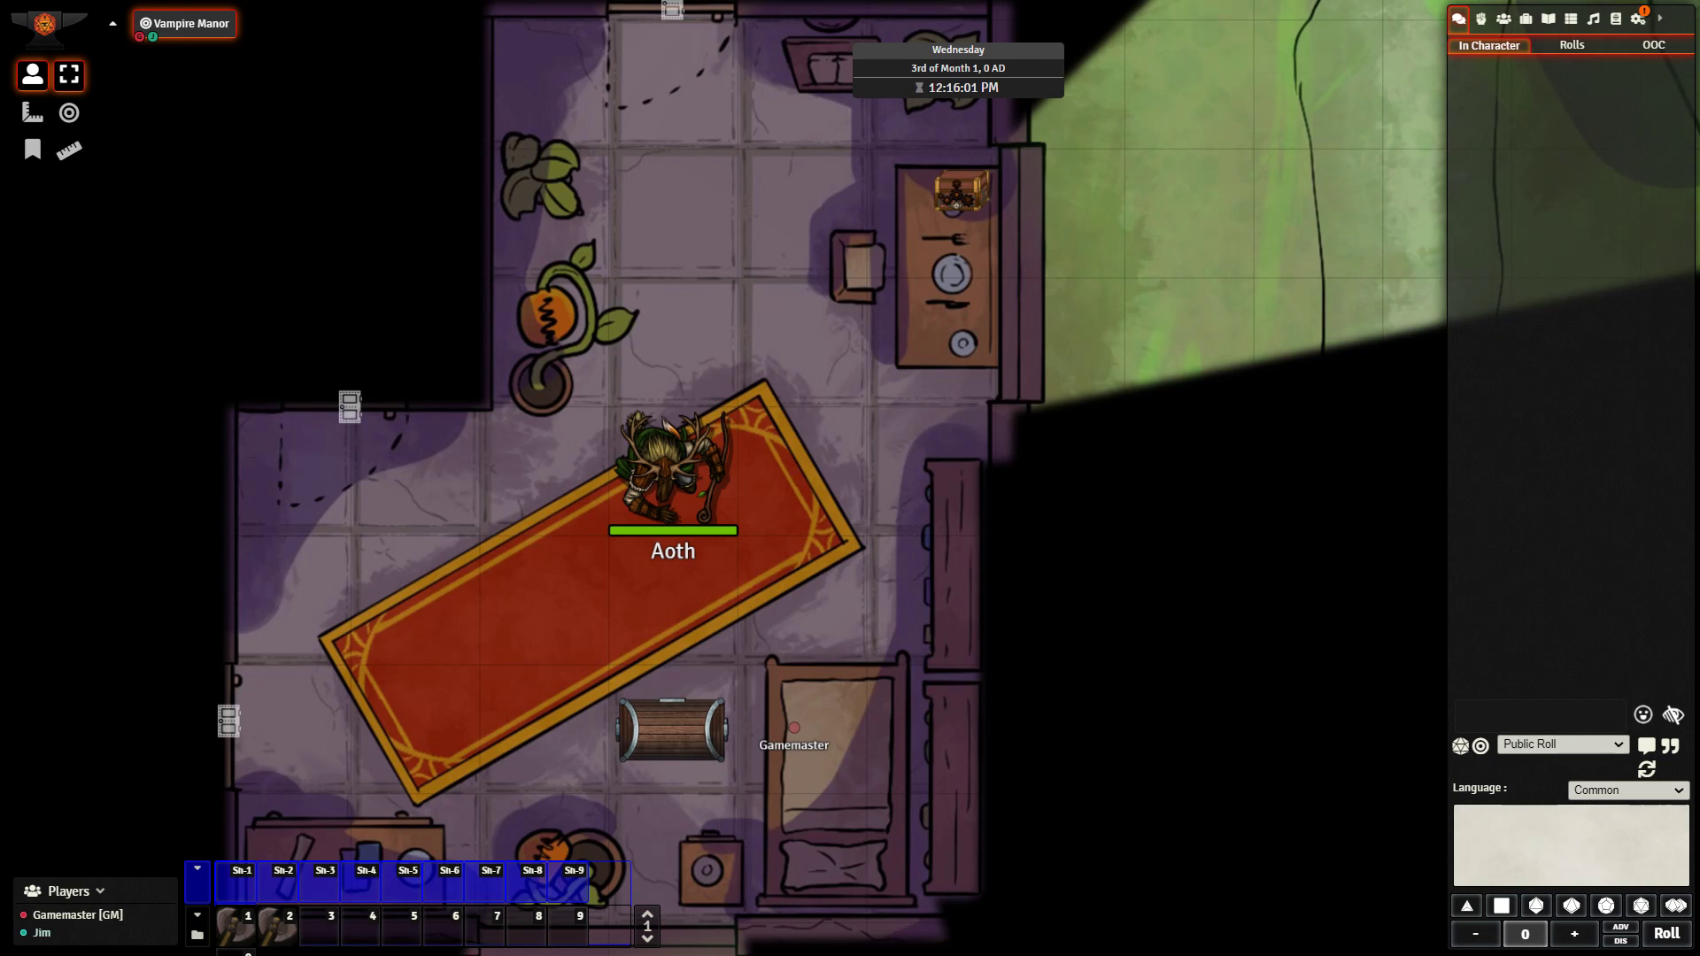
Step: Select Aoth's token on the red rug in the Vampire Manor scene
click(673, 471)
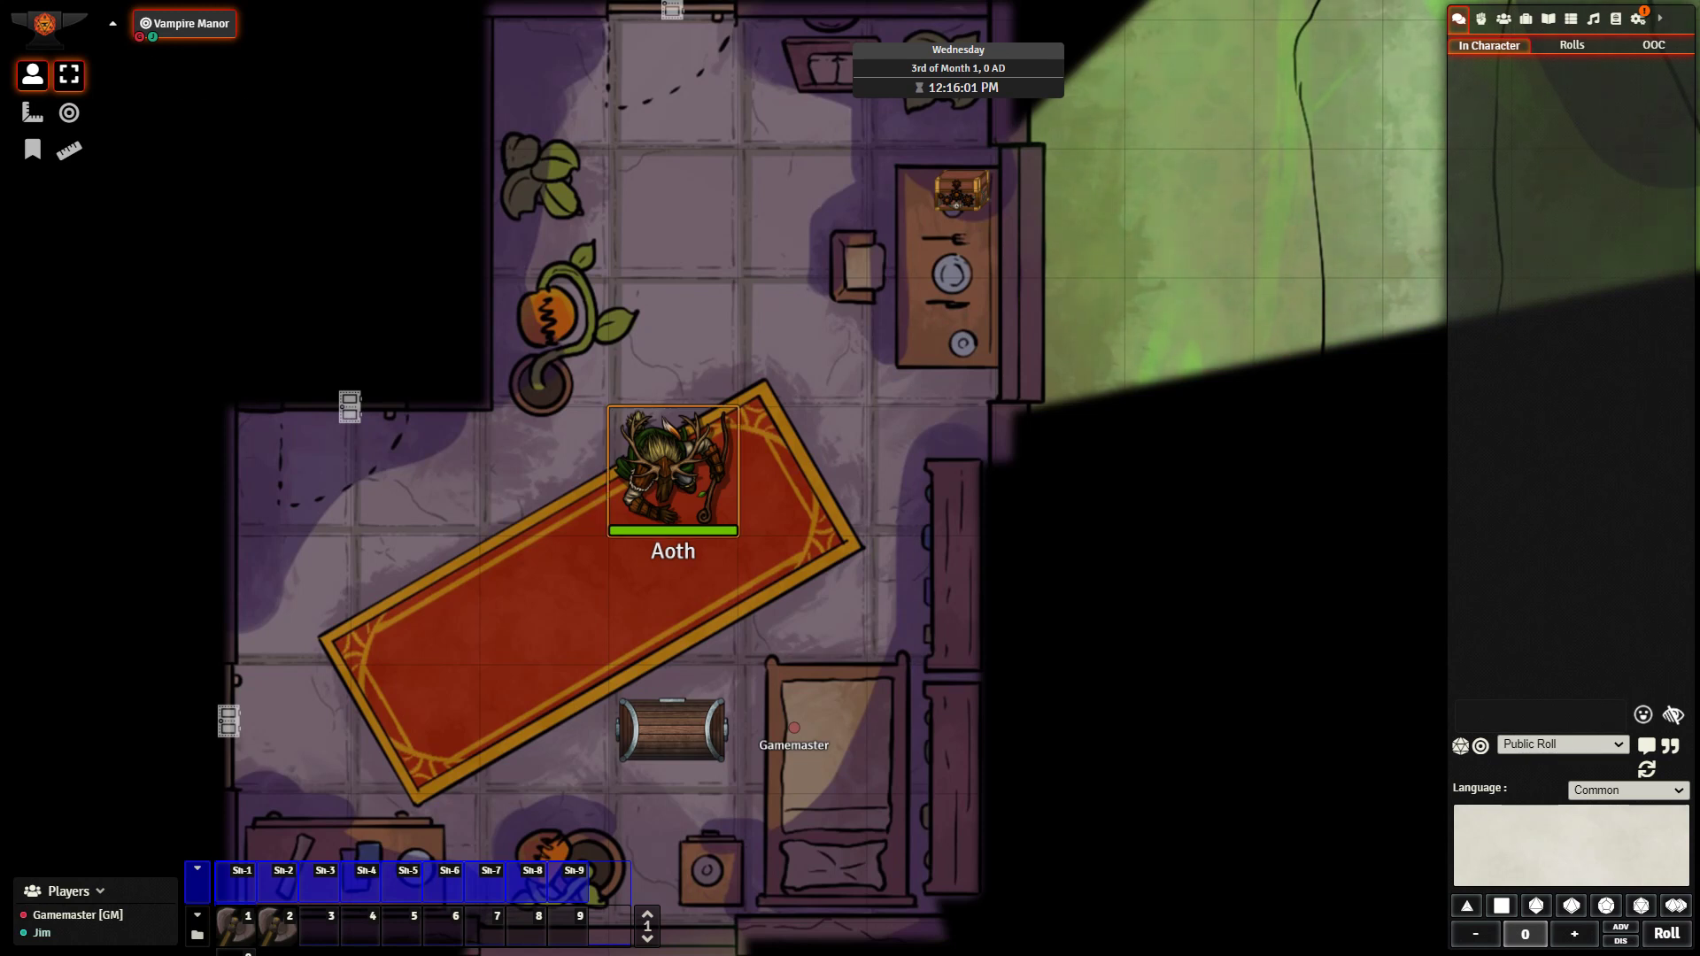
Step: Walk Aoth around the room with the arrow keys to stand on the rug just above the chest
key(Left)
key(Left)
key(Left)
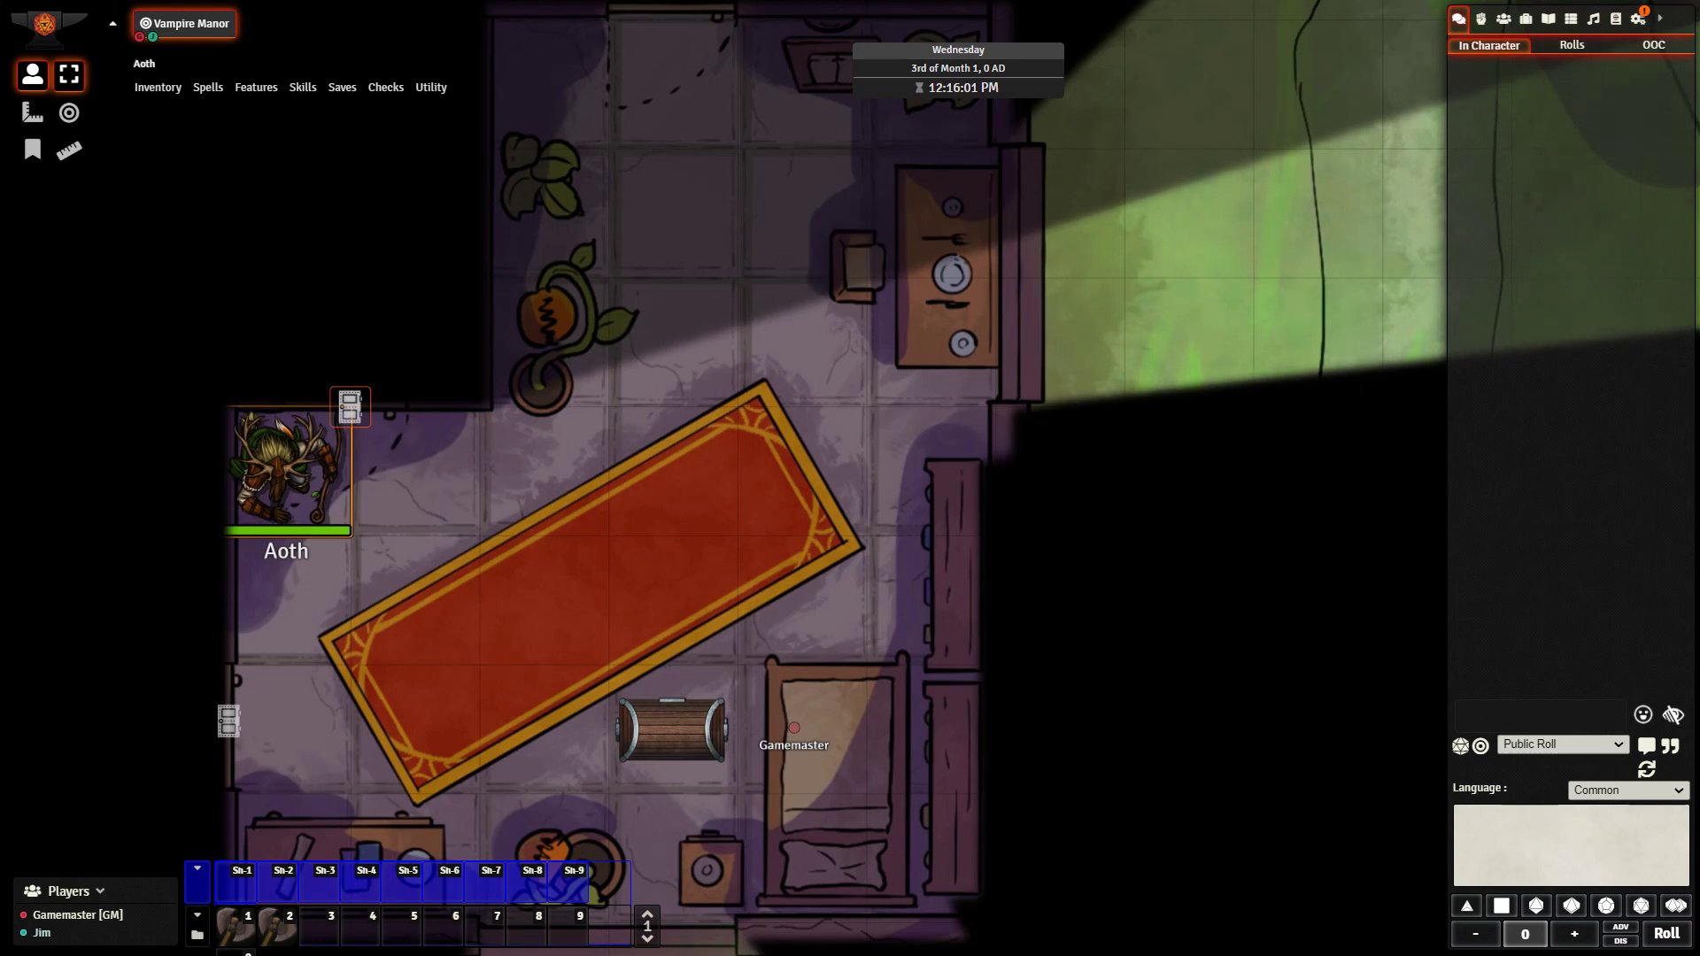
key(Down)
key(Down)
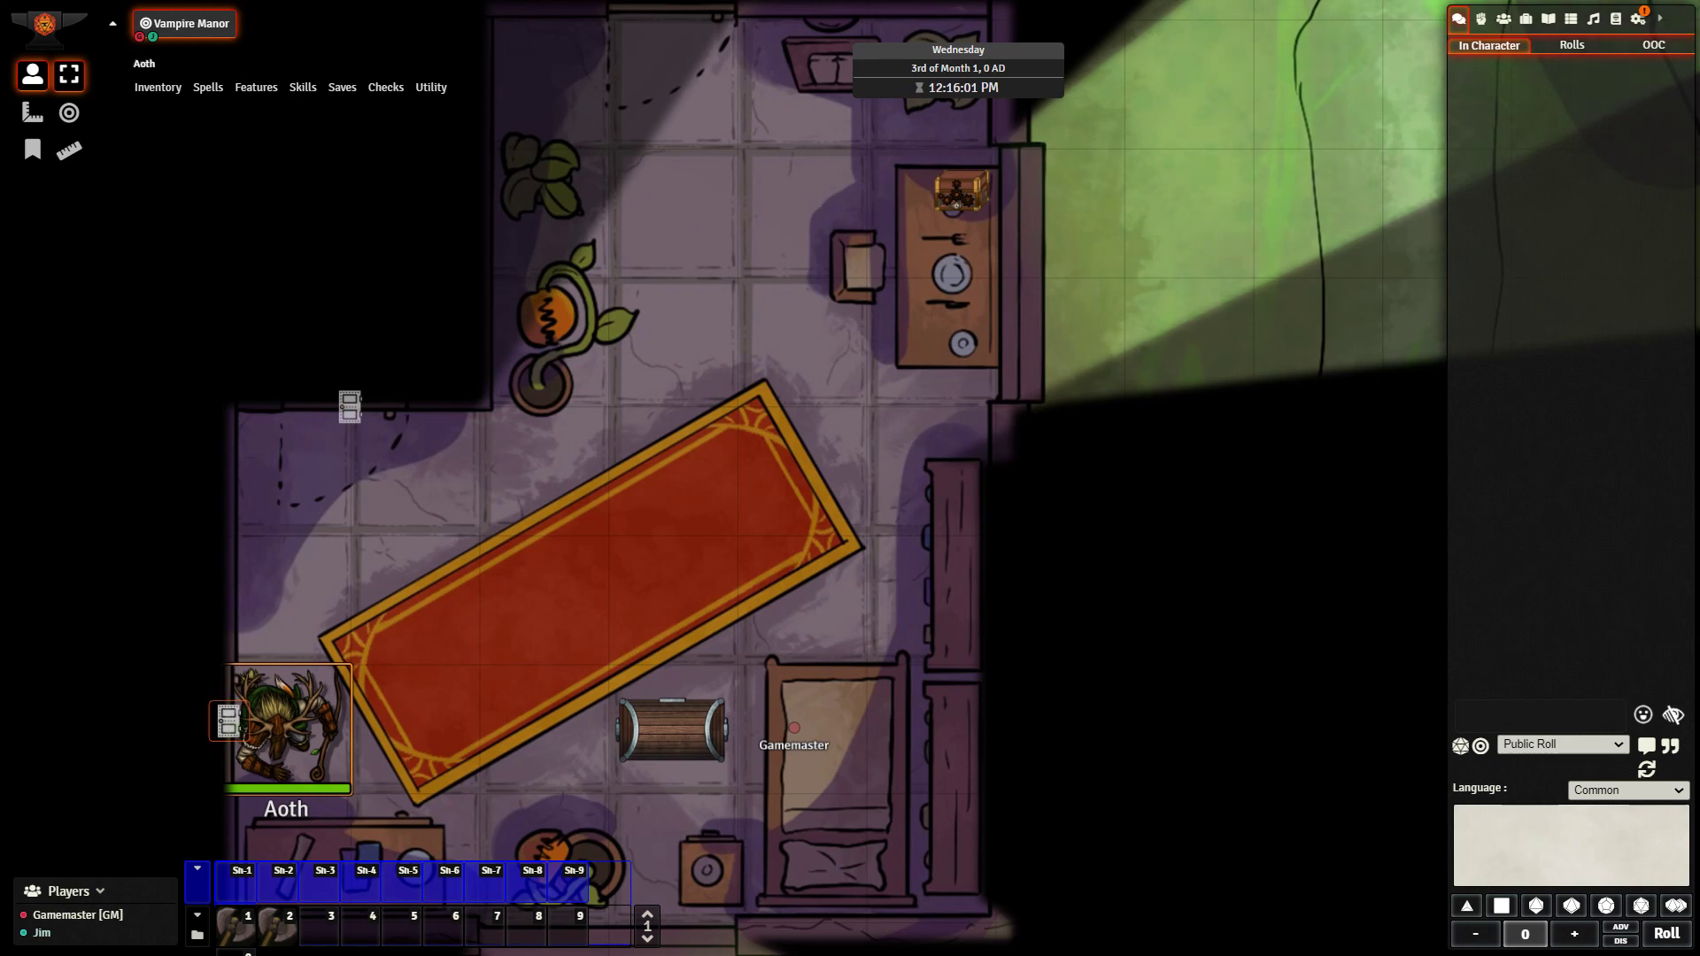
key(Right)
key(Right)
key(Up)
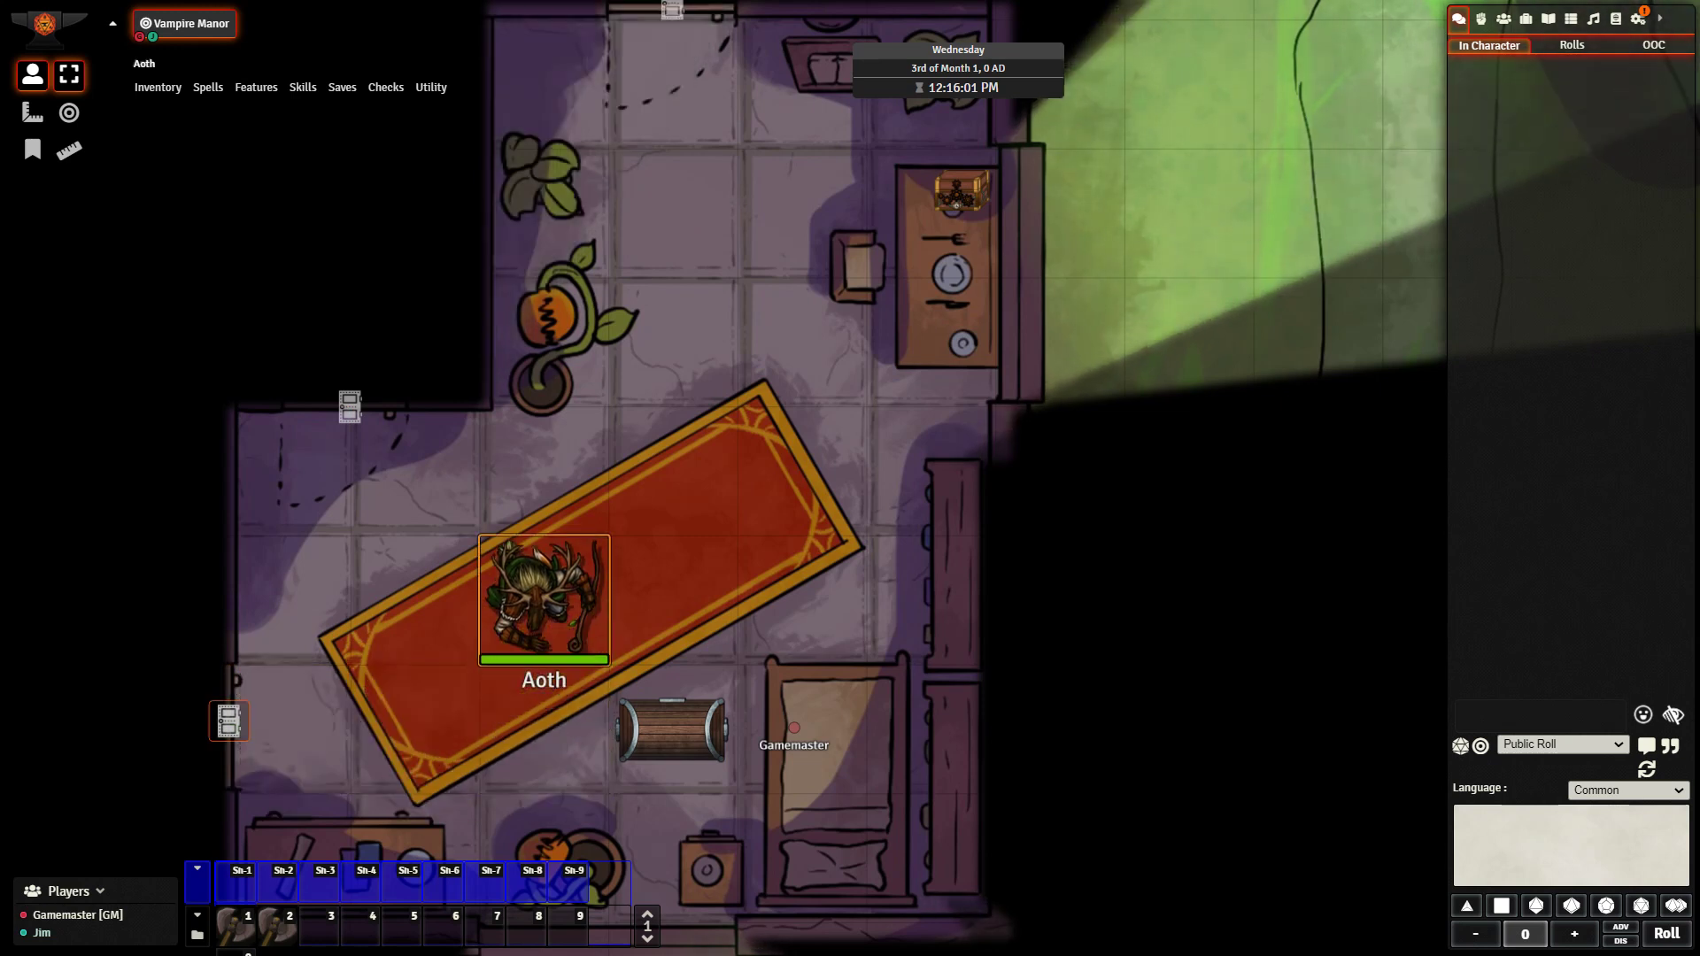
key(Right)
key(Up)
key(Up)
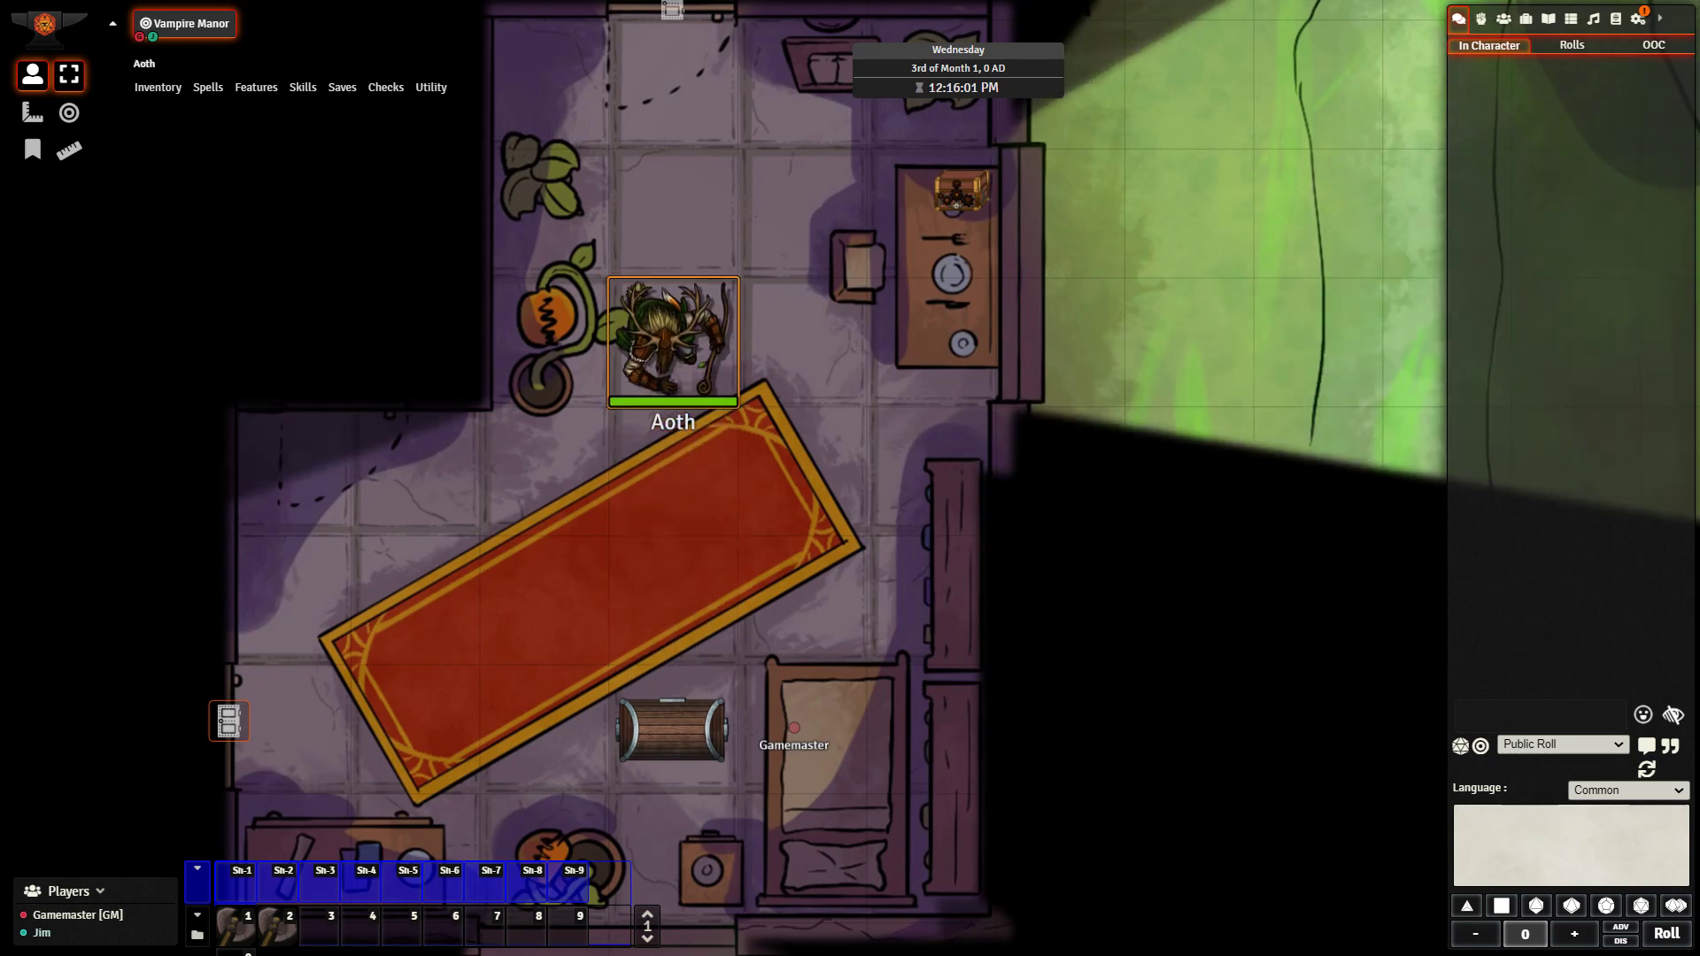
key(Left)
key(Down)
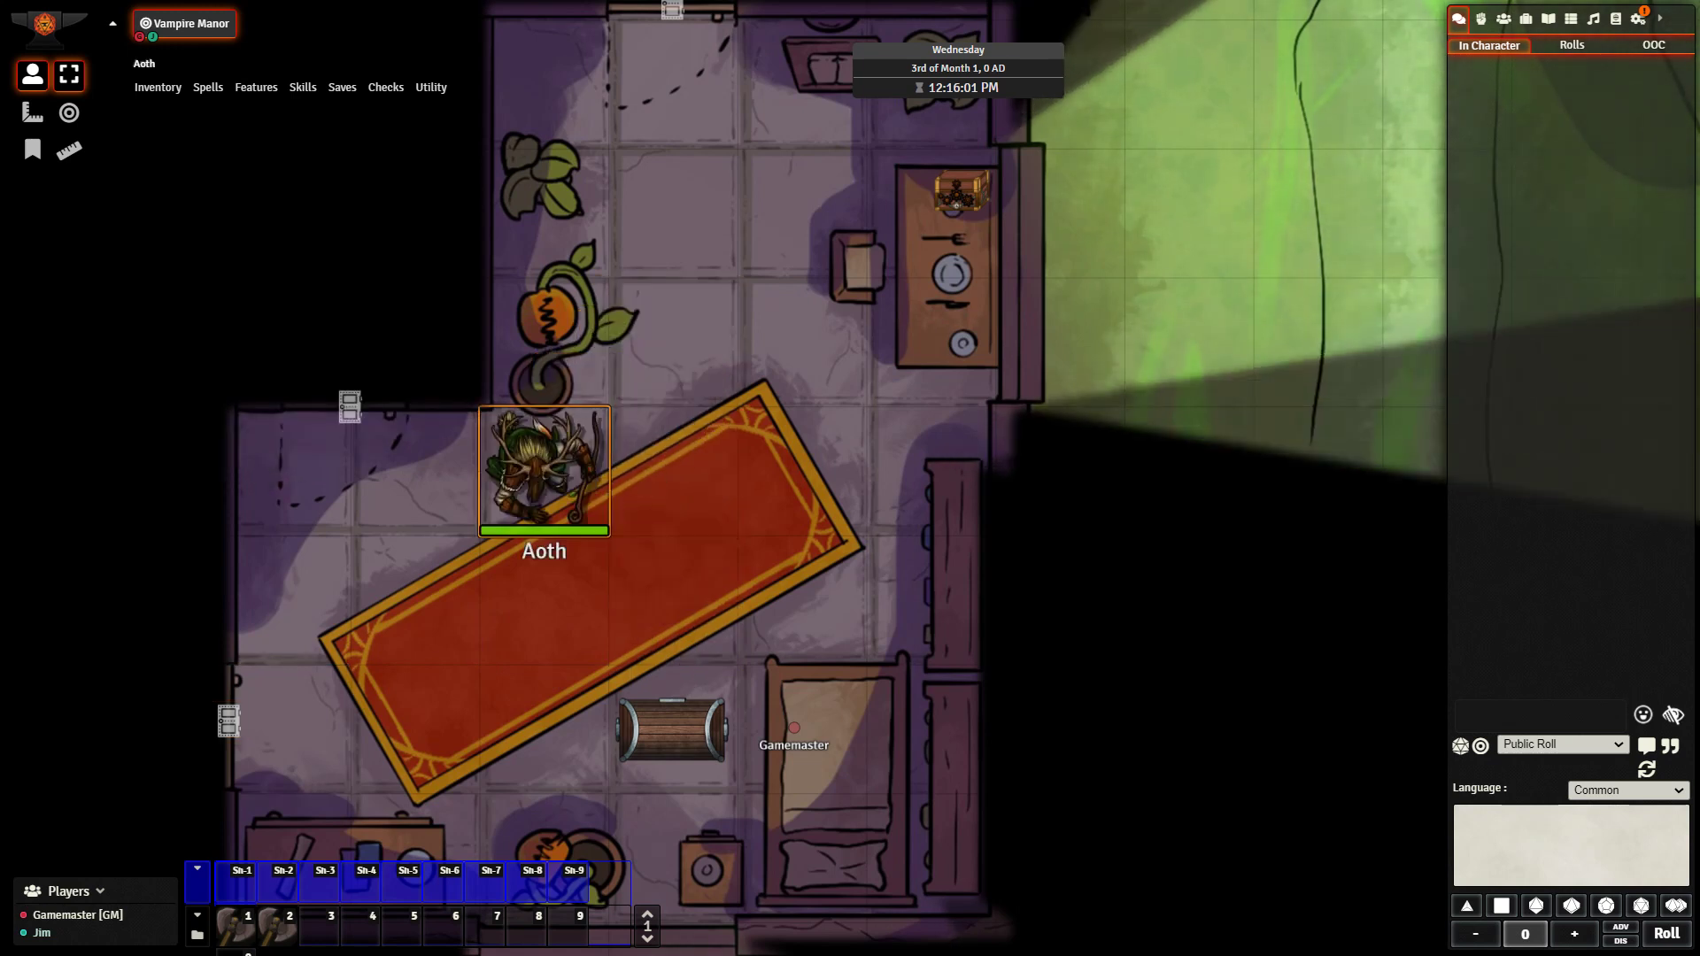
key(Right)
key(Up)
key(Up)
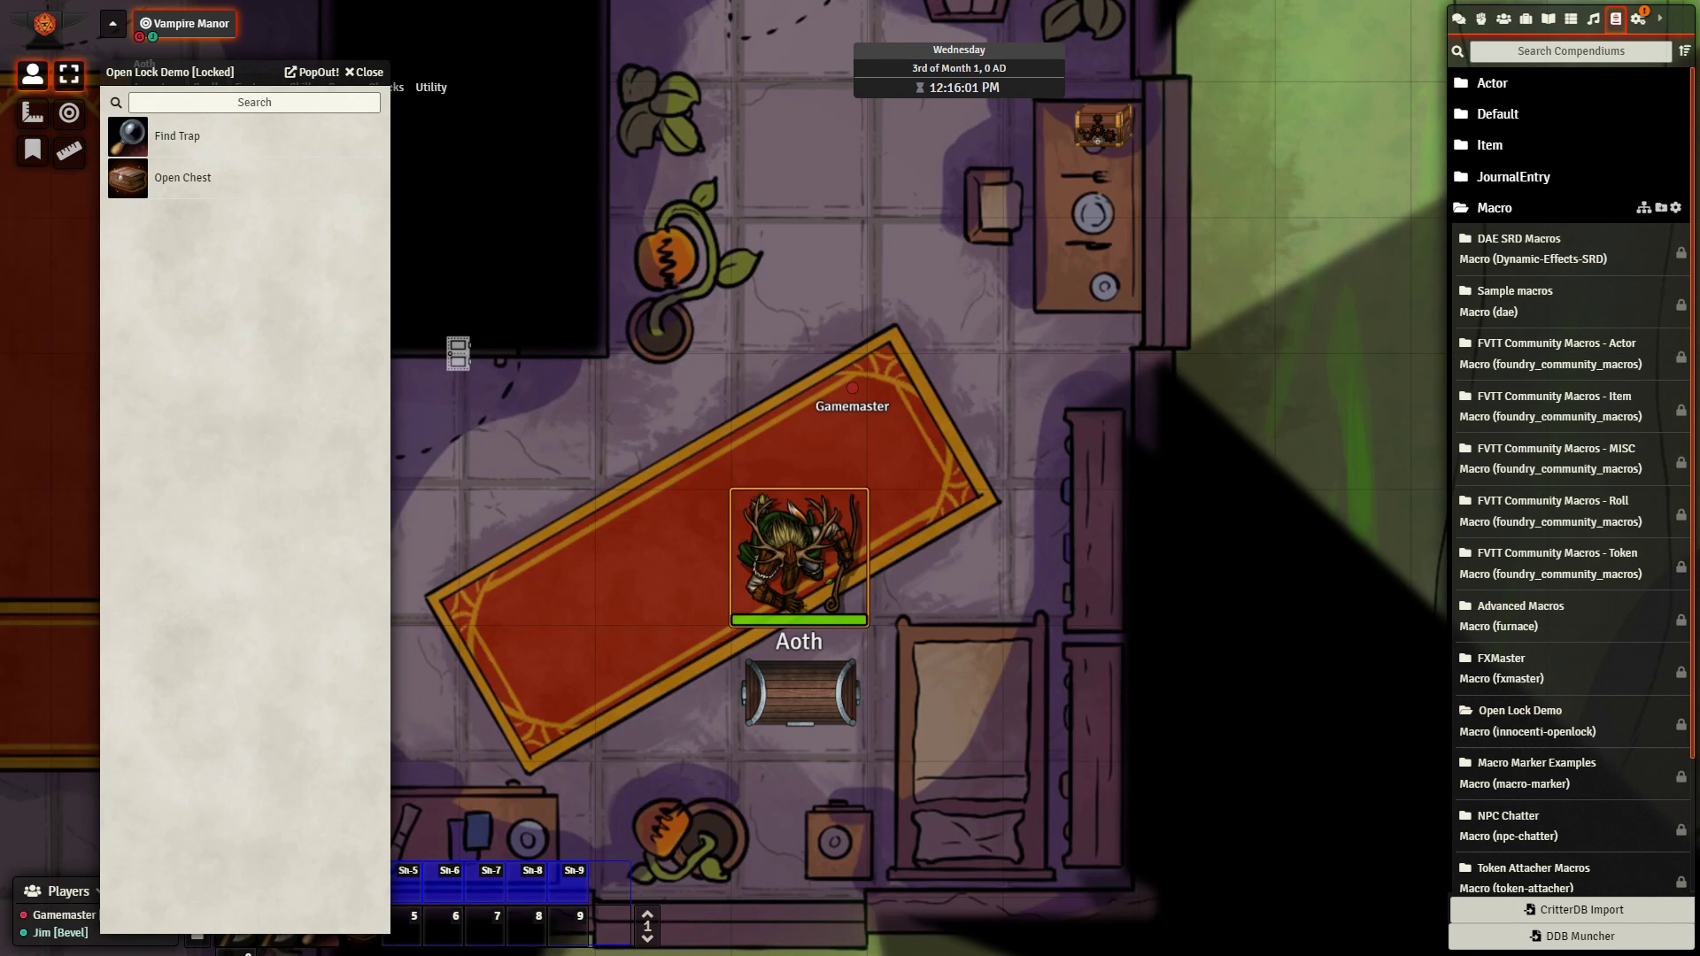
Step: Target the treasure chest below Aoth and run Find Trap, revealing it is locked and trapped
click(364, 72)
scroll(850, 478, up, 8)
drag(850, 585, 775, 309)
alt+click(698, 515)
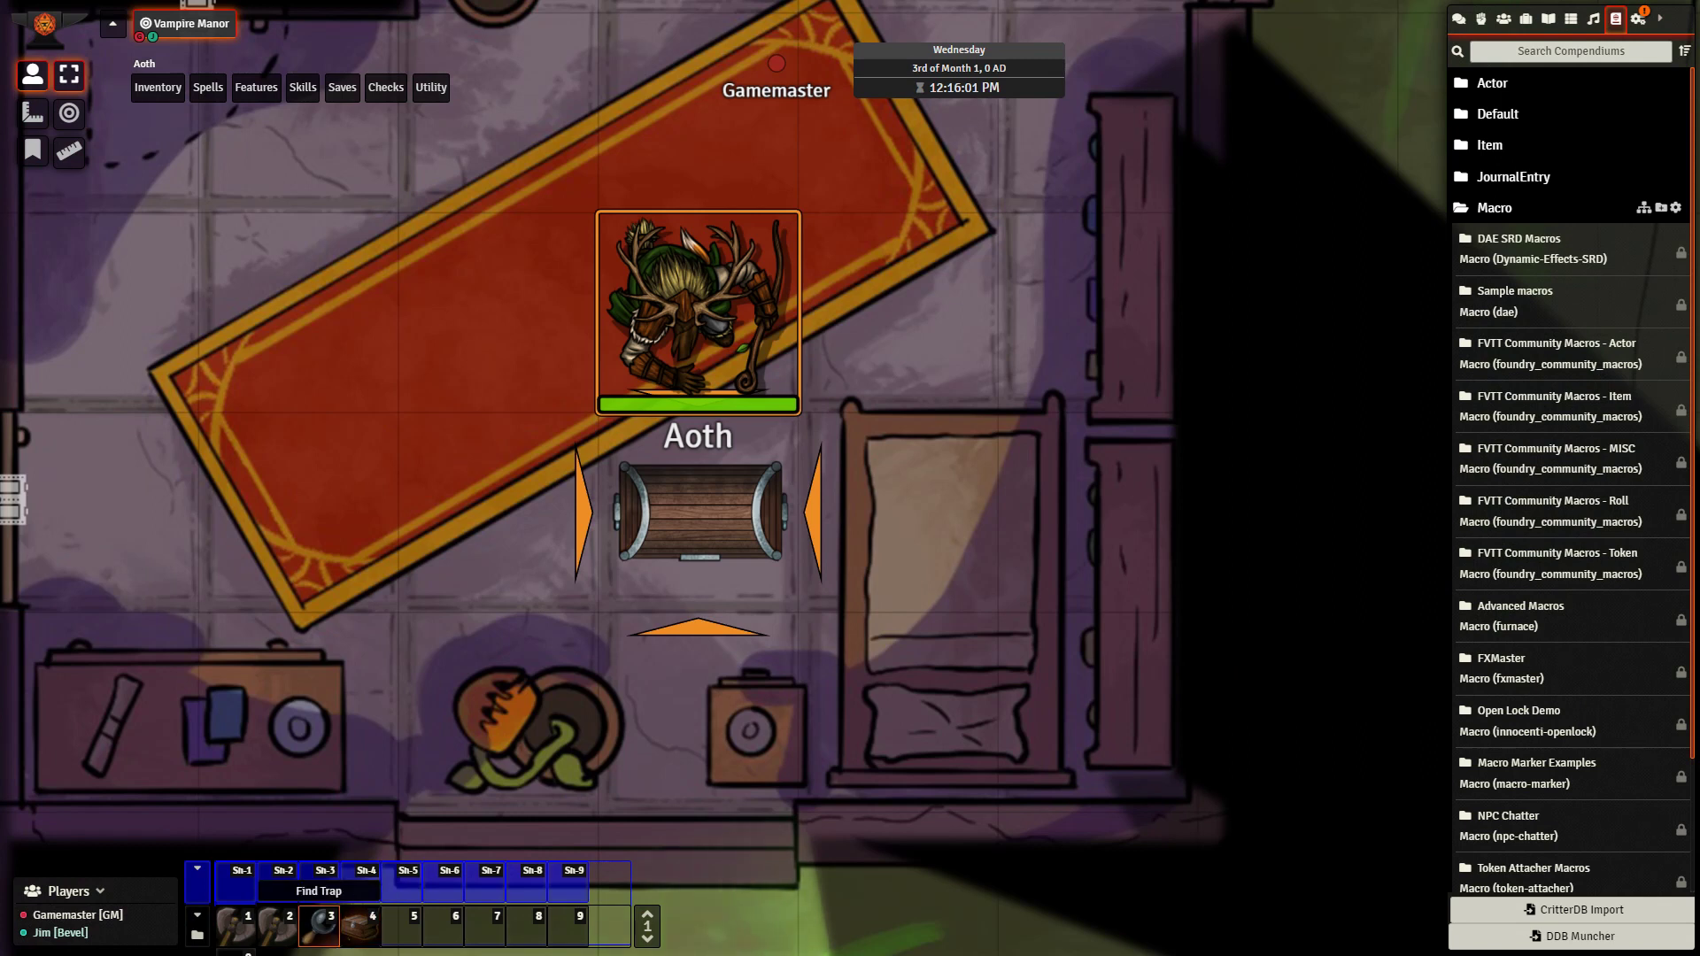
click(319, 926)
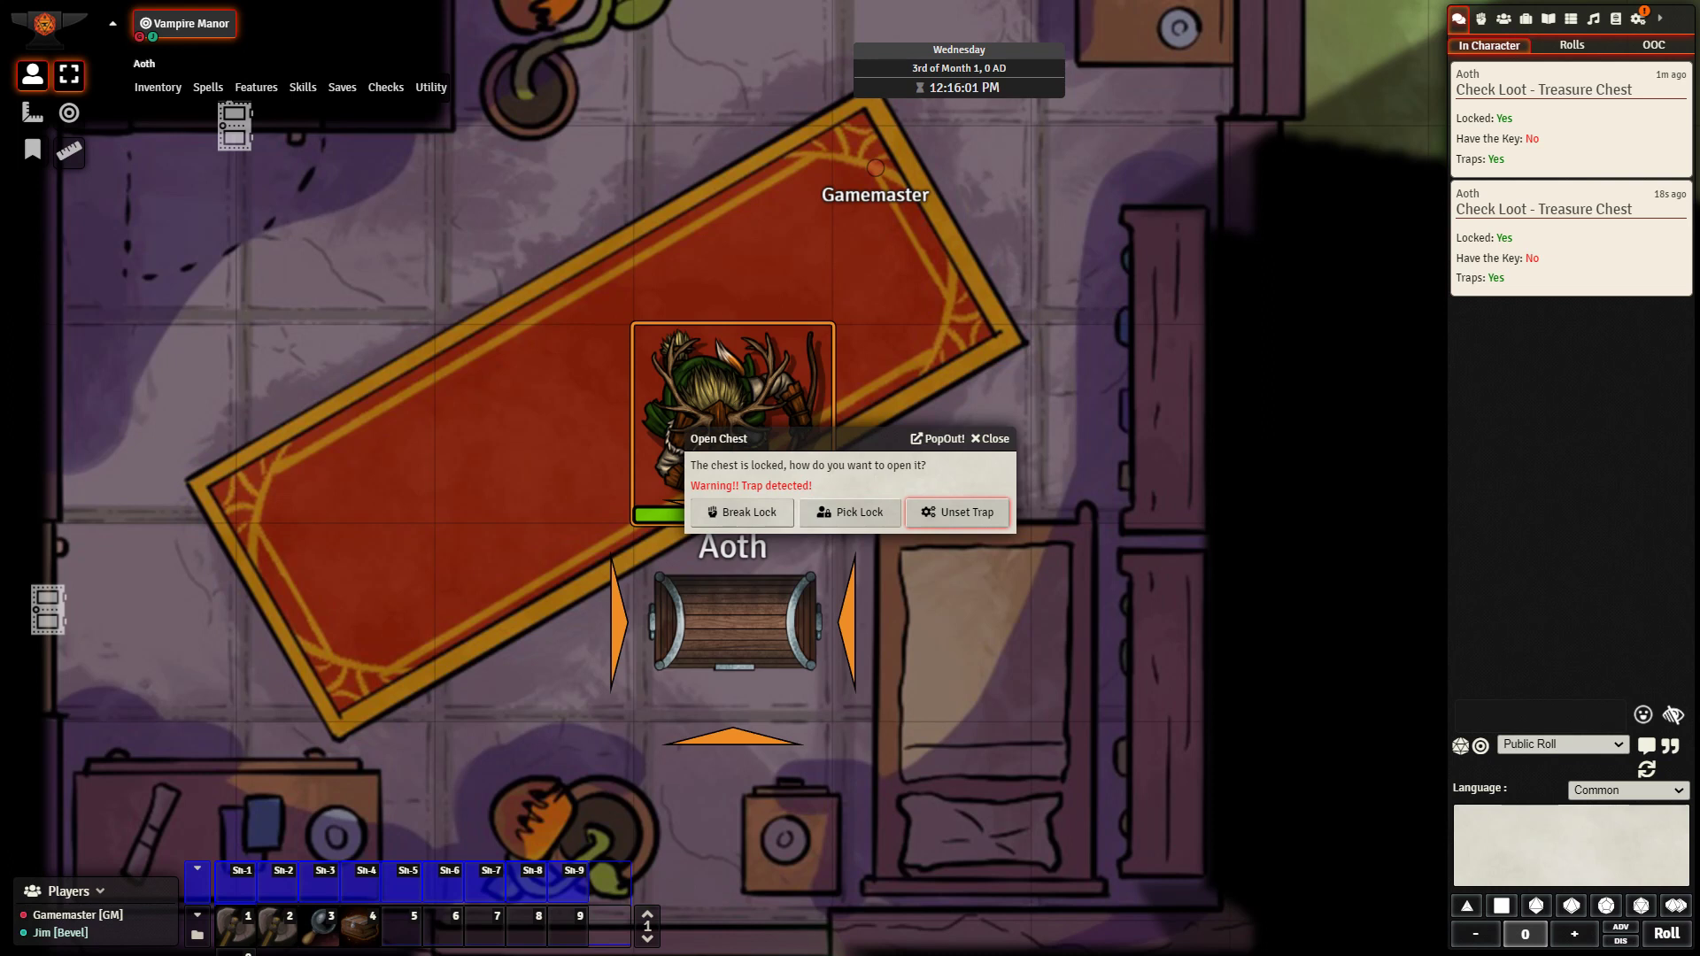
Step: Disarm the chest's trap with a Normal Thieves' Tools roll of 21, then view In Character chat
click(957, 512)
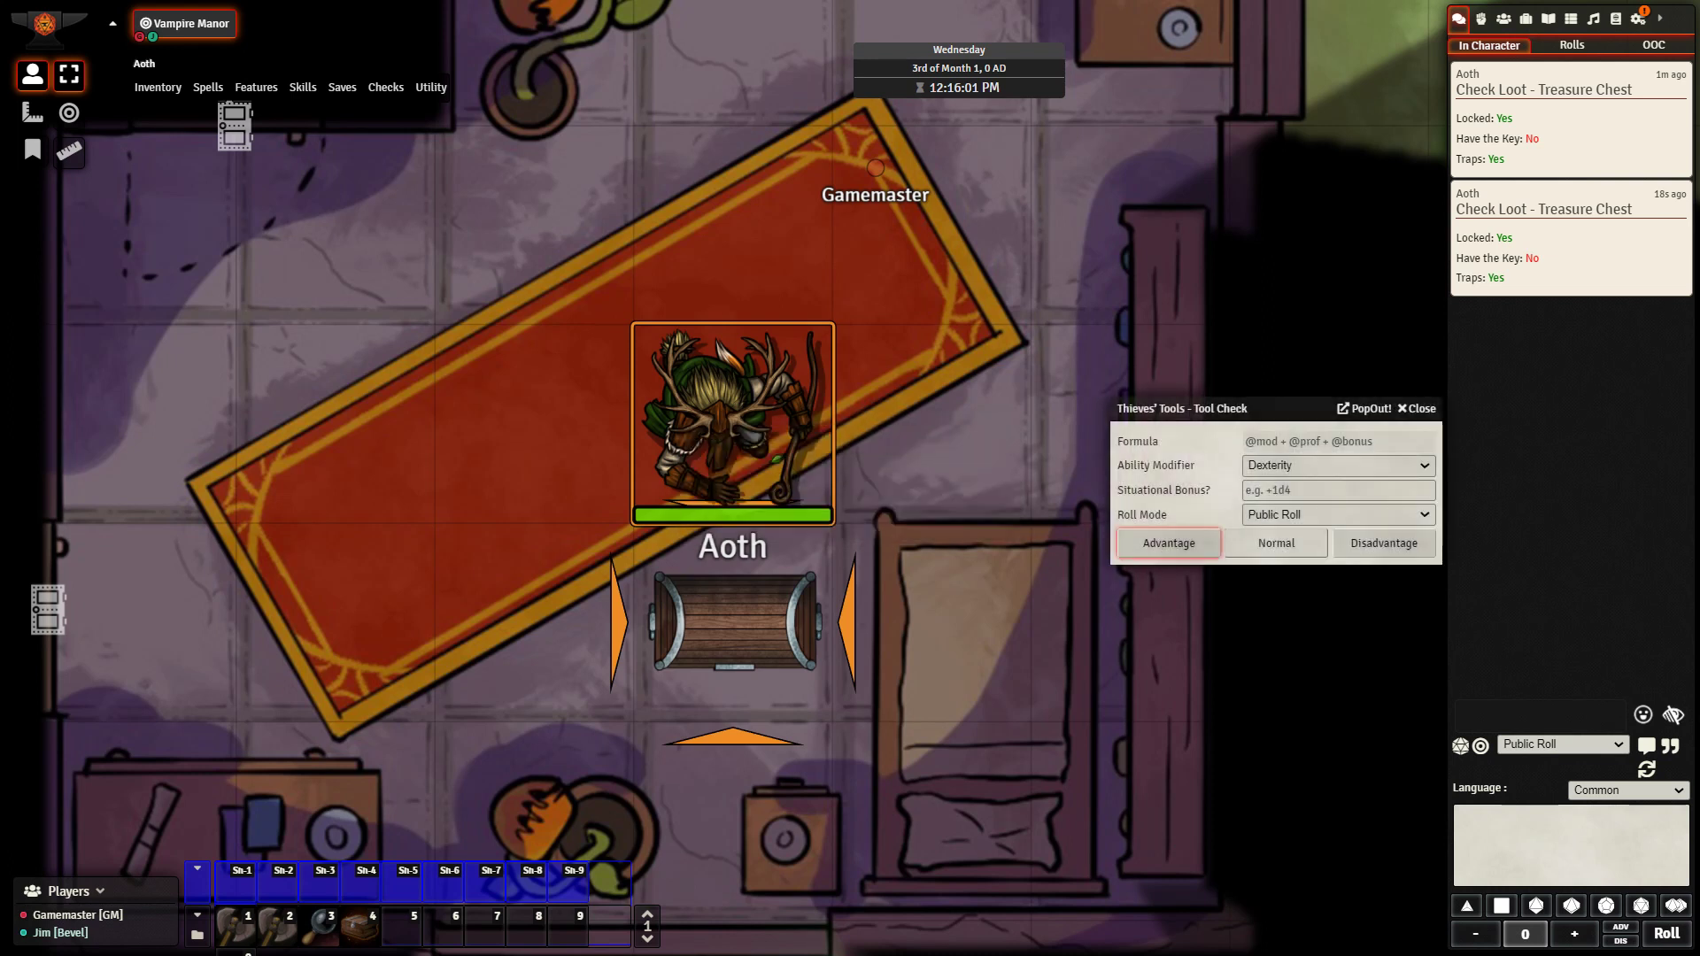
click(1276, 544)
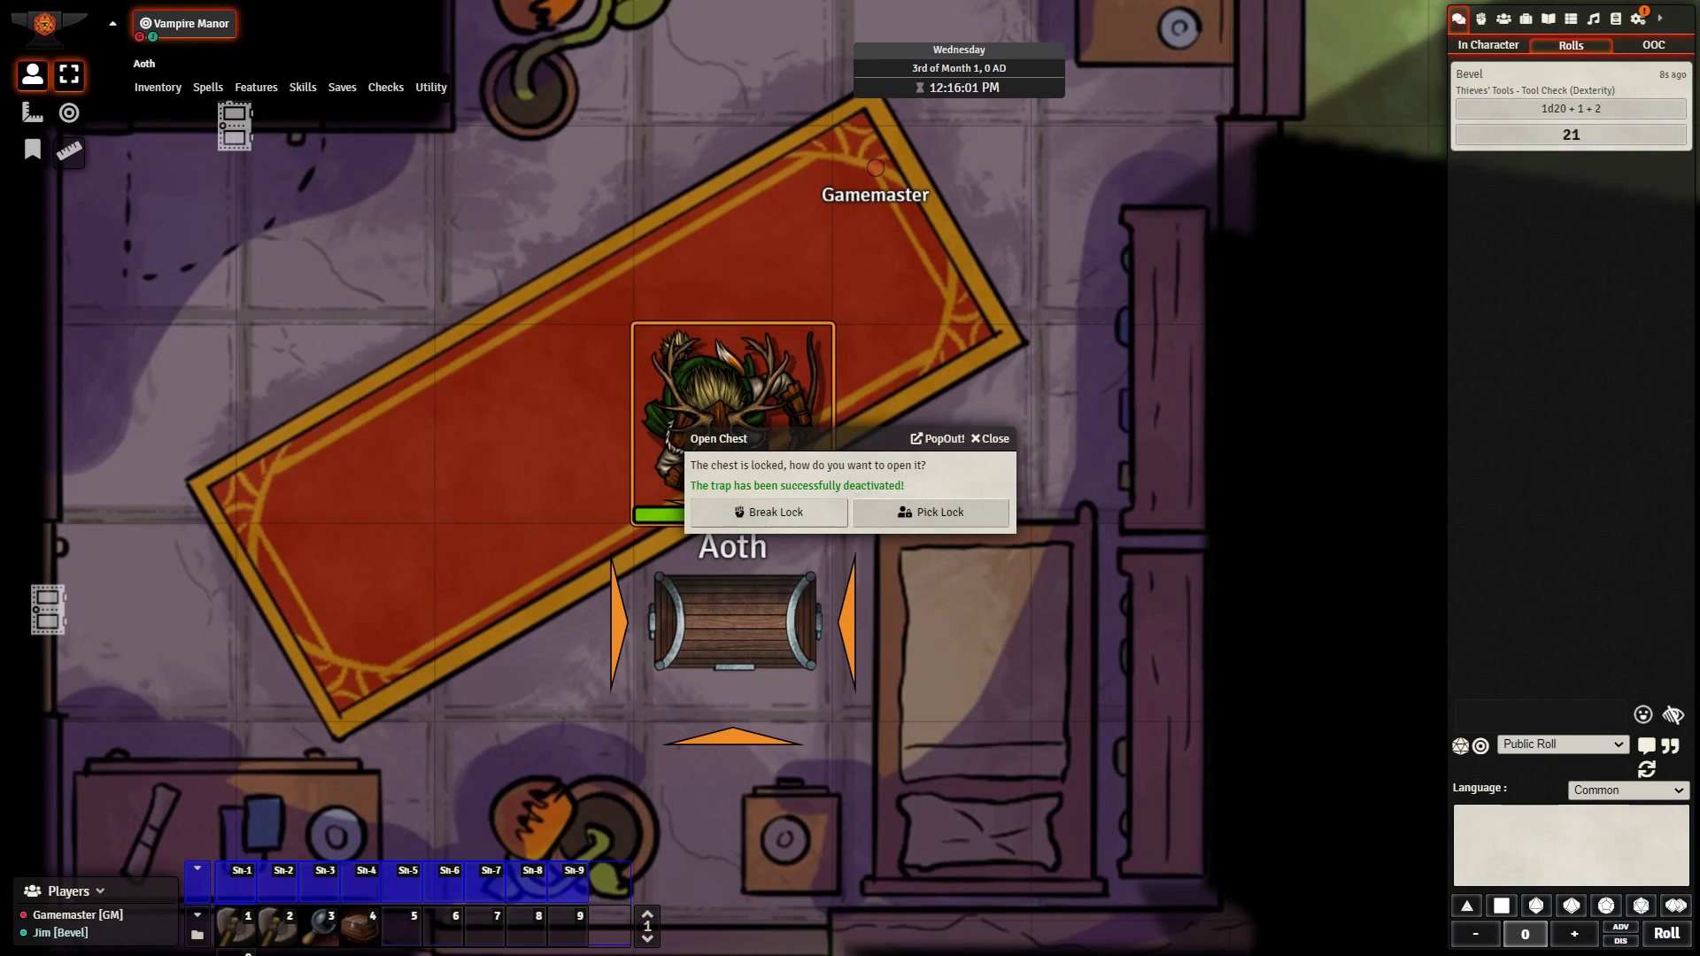
click(1488, 45)
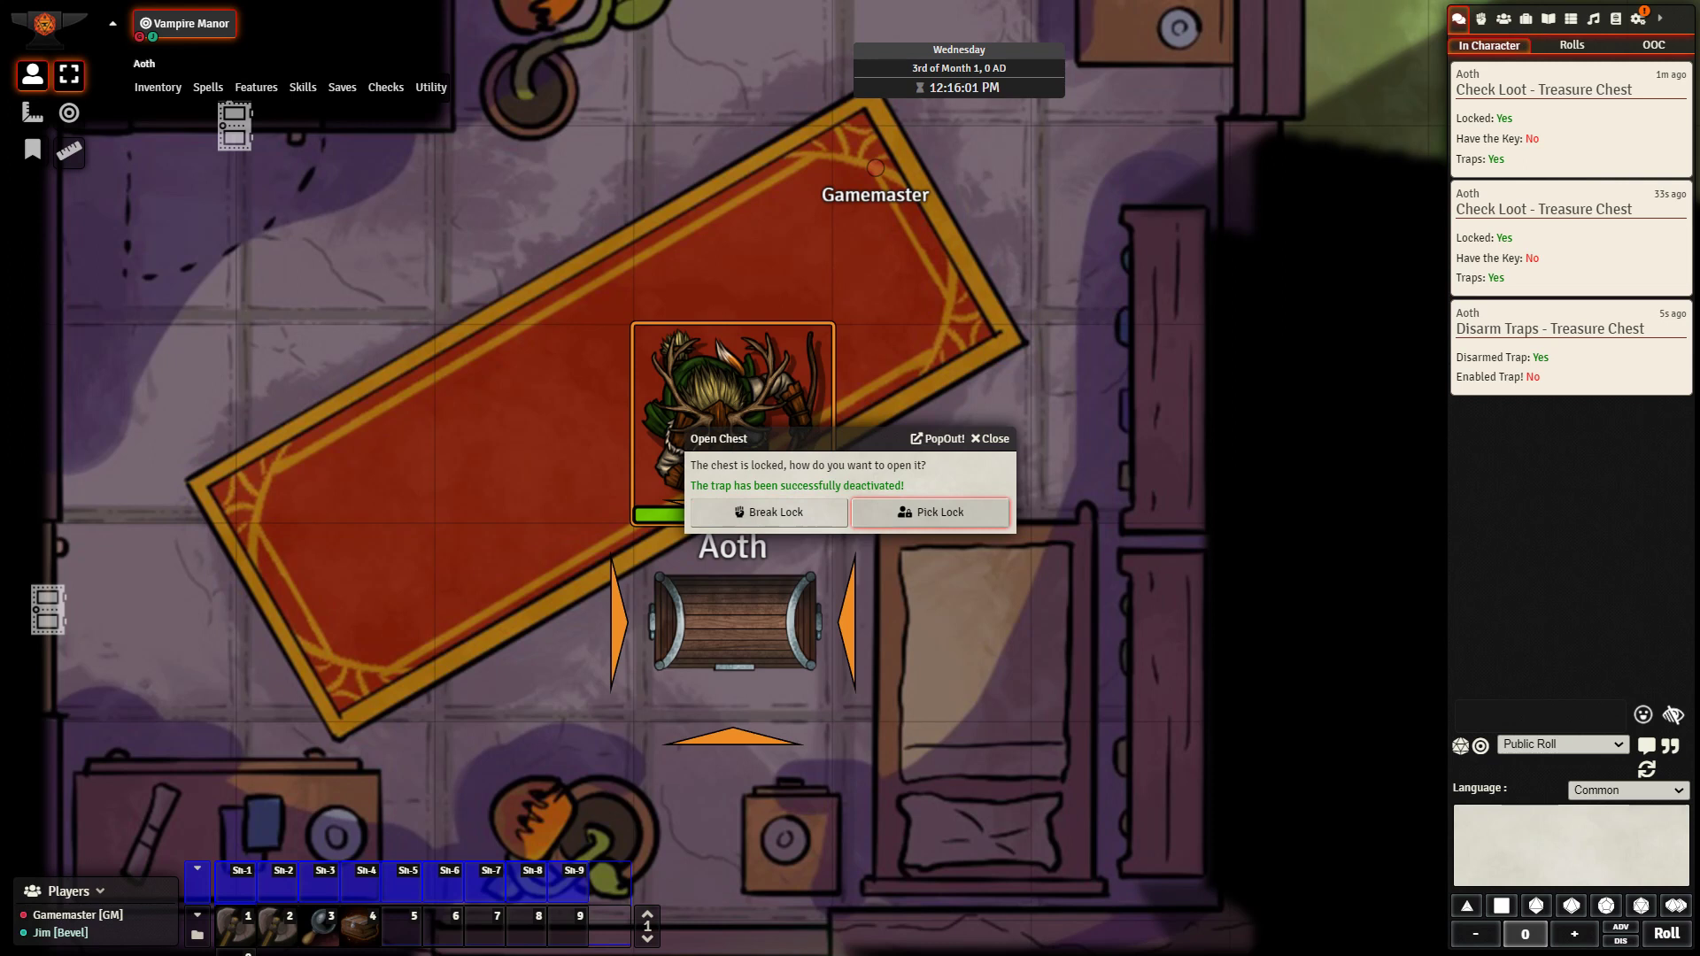
Step: Attempt to pick the chest's lock with a Normal roll, which fails and breaks the thieves' tools
click(929, 512)
click(1276, 543)
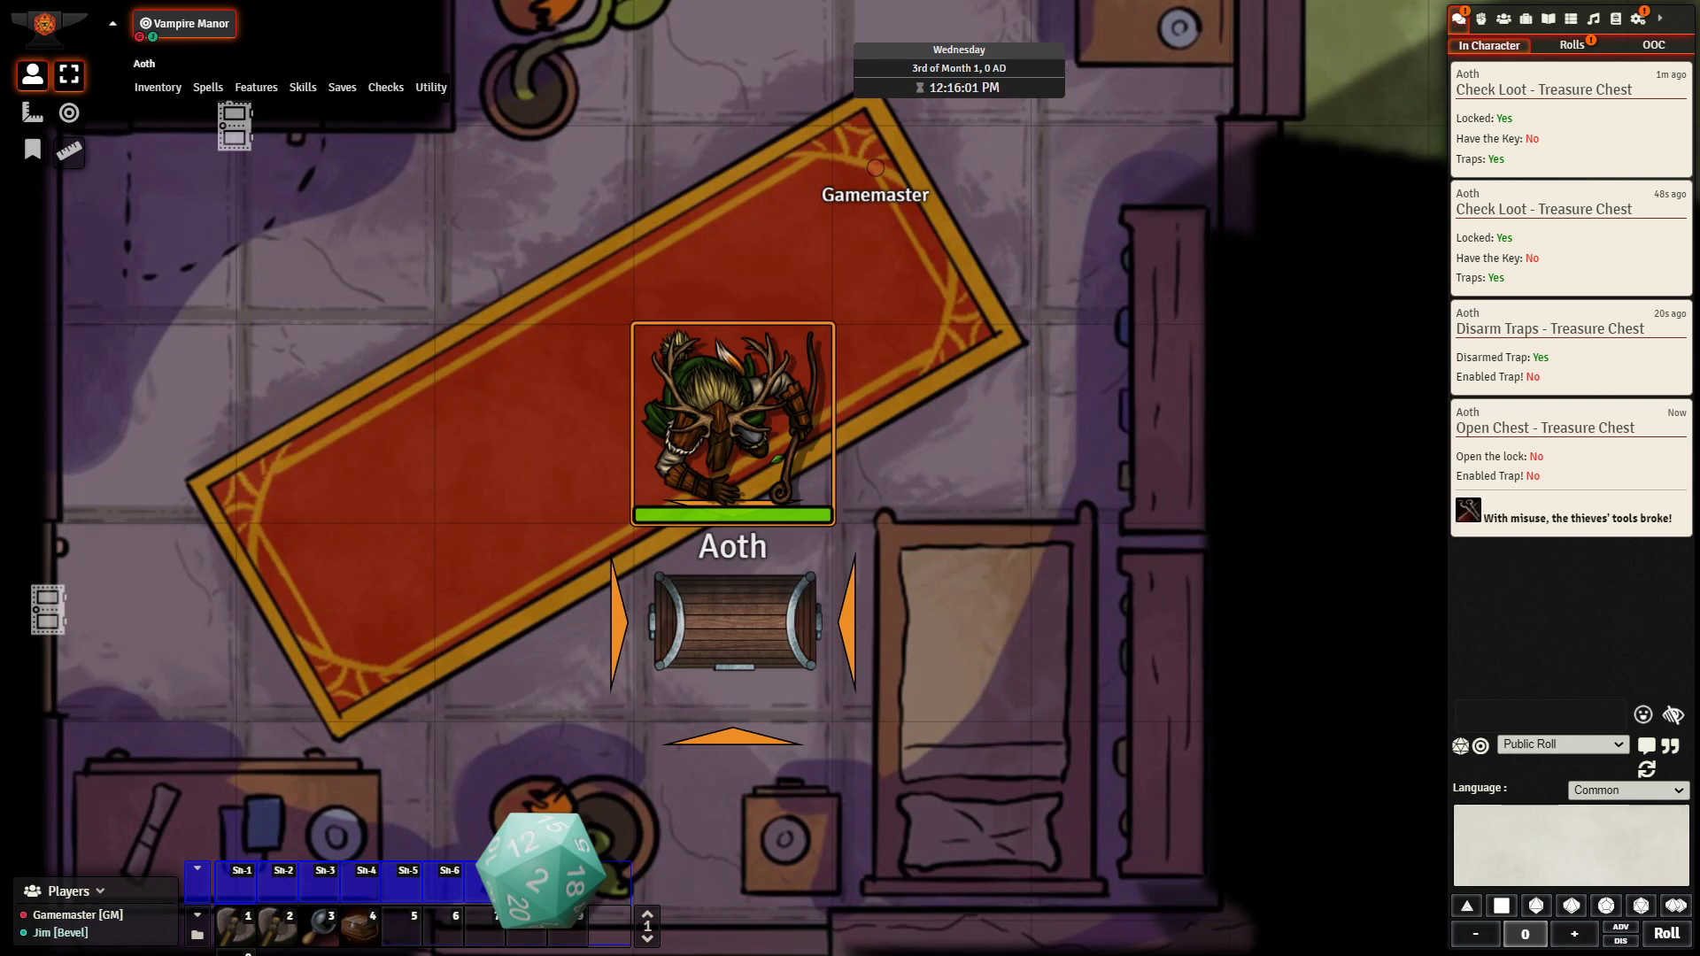
click(69, 113)
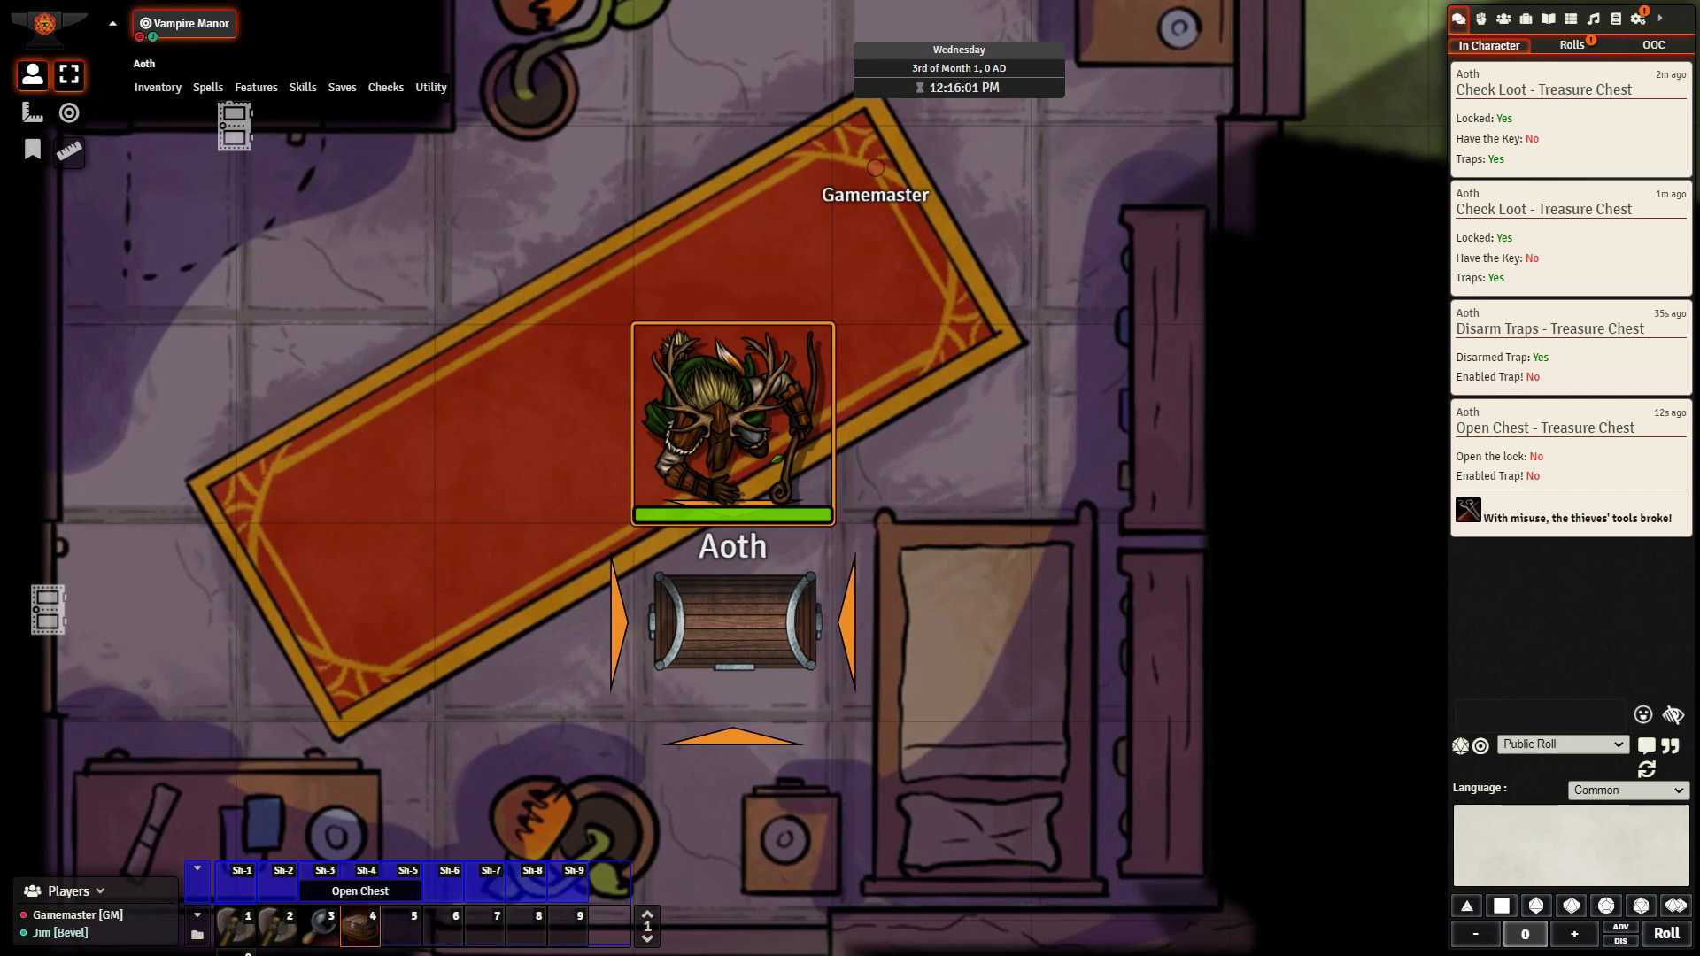
Step: Run Open Chest and choose Break Lock repeatedly until the chest's lock opens
click(361, 927)
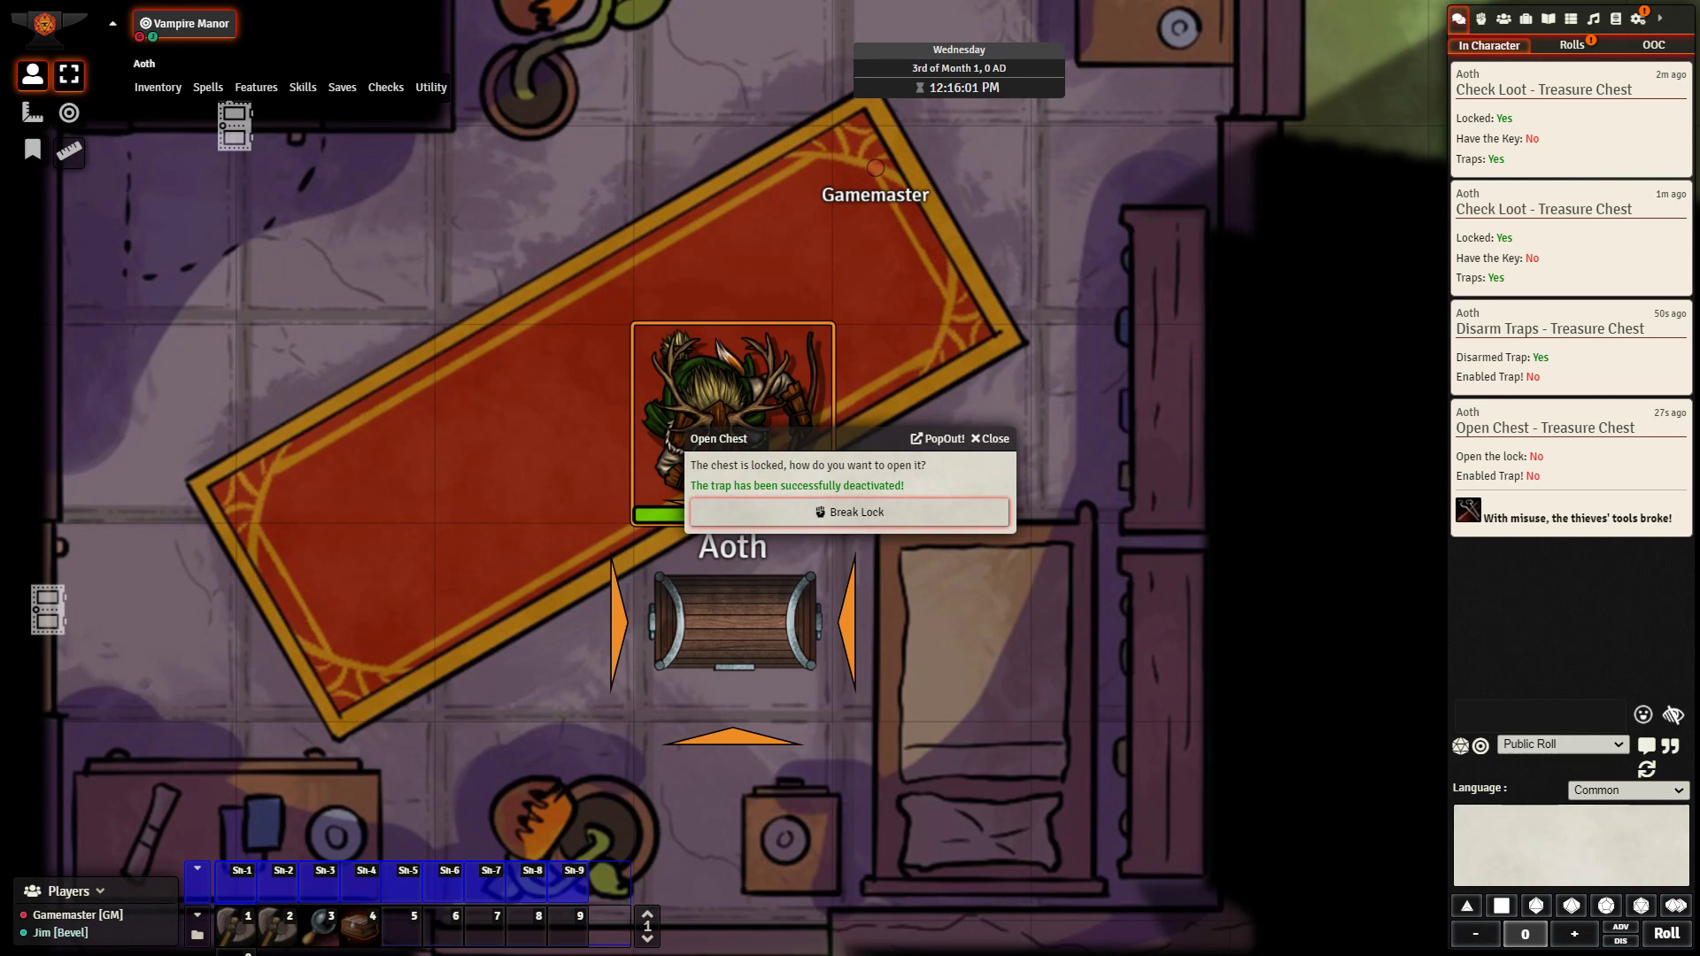
click(850, 513)
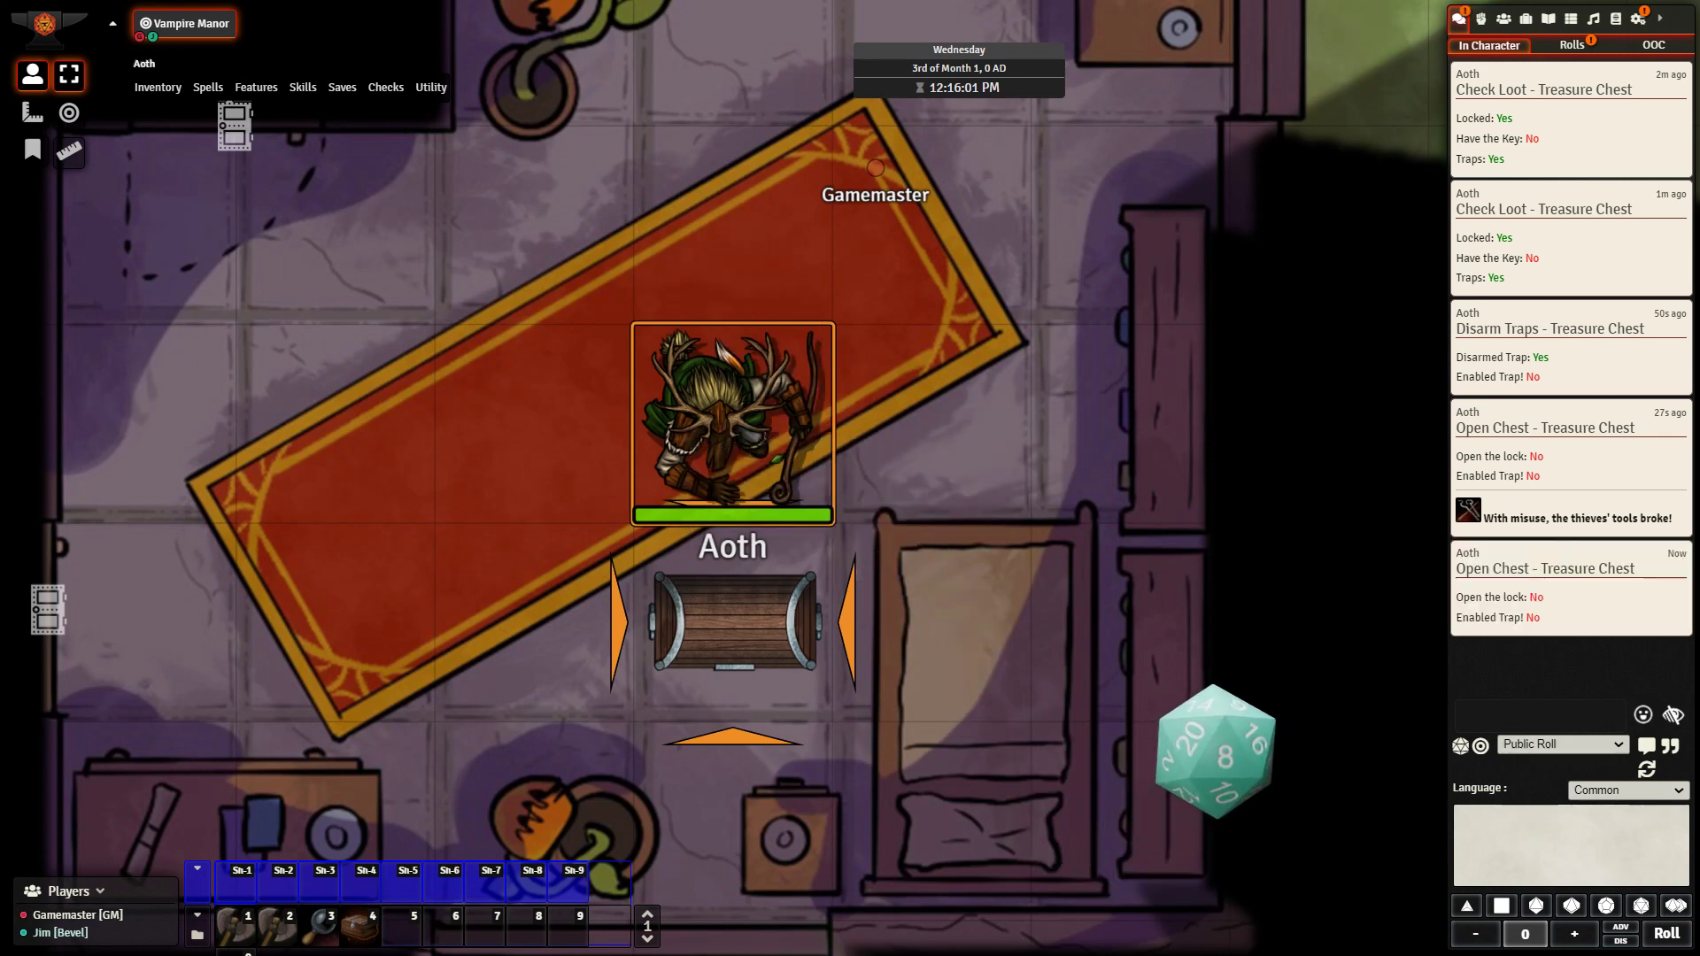
click(361, 926)
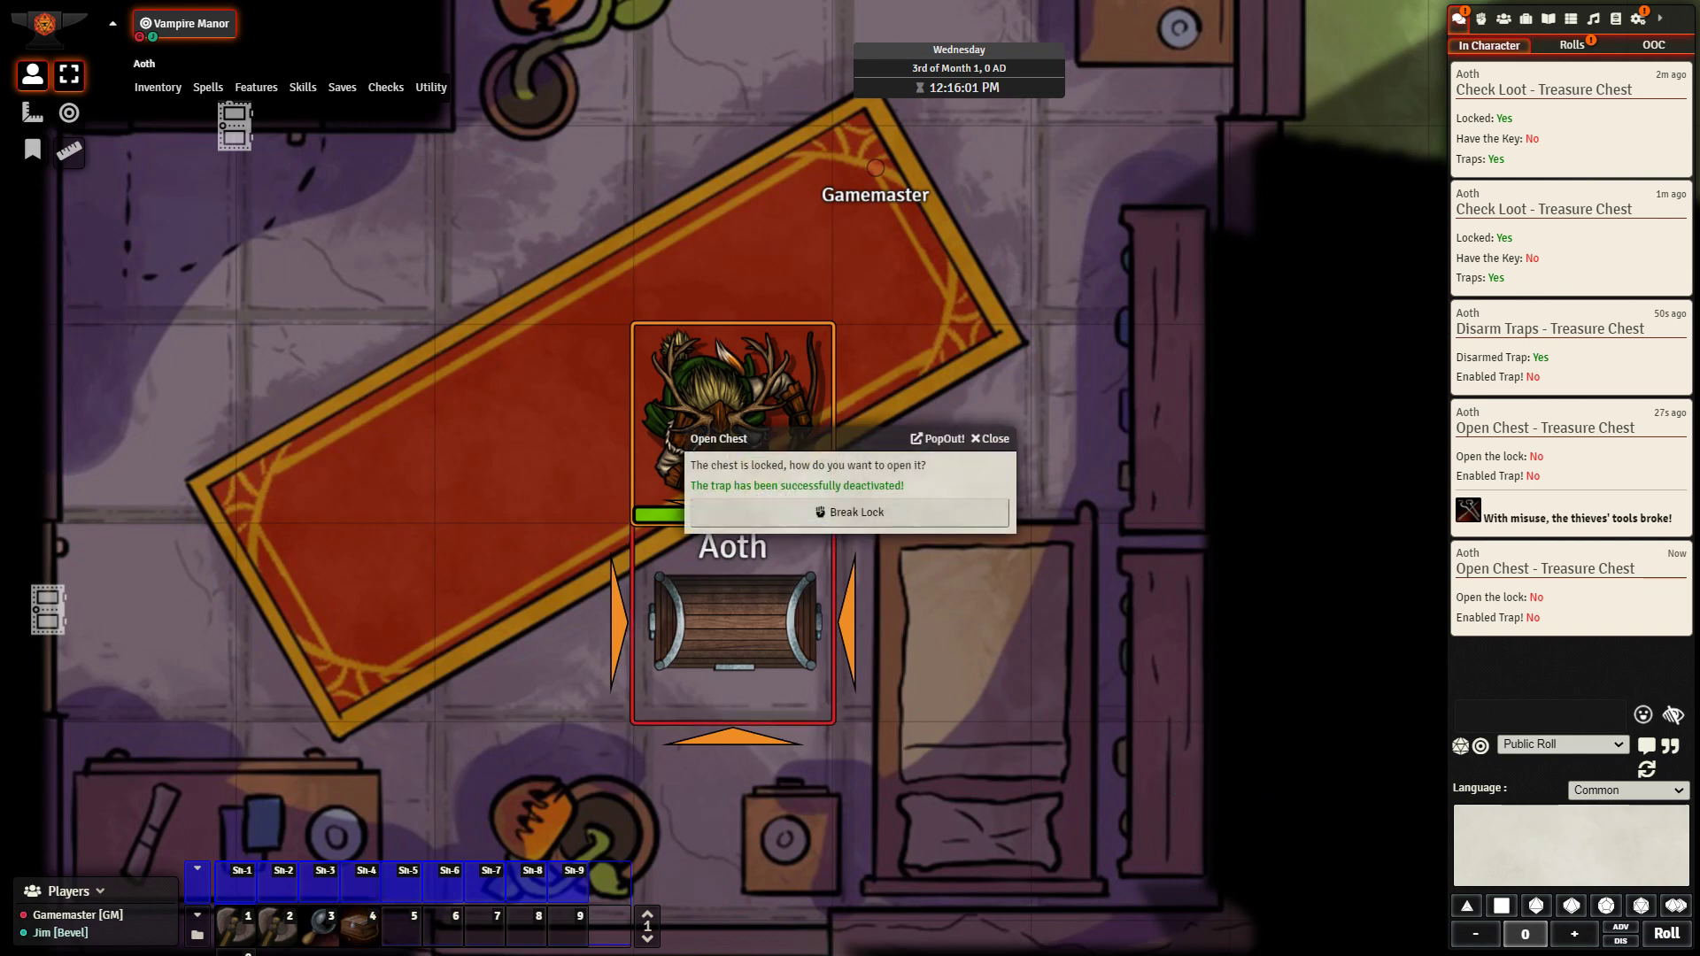
click(849, 513)
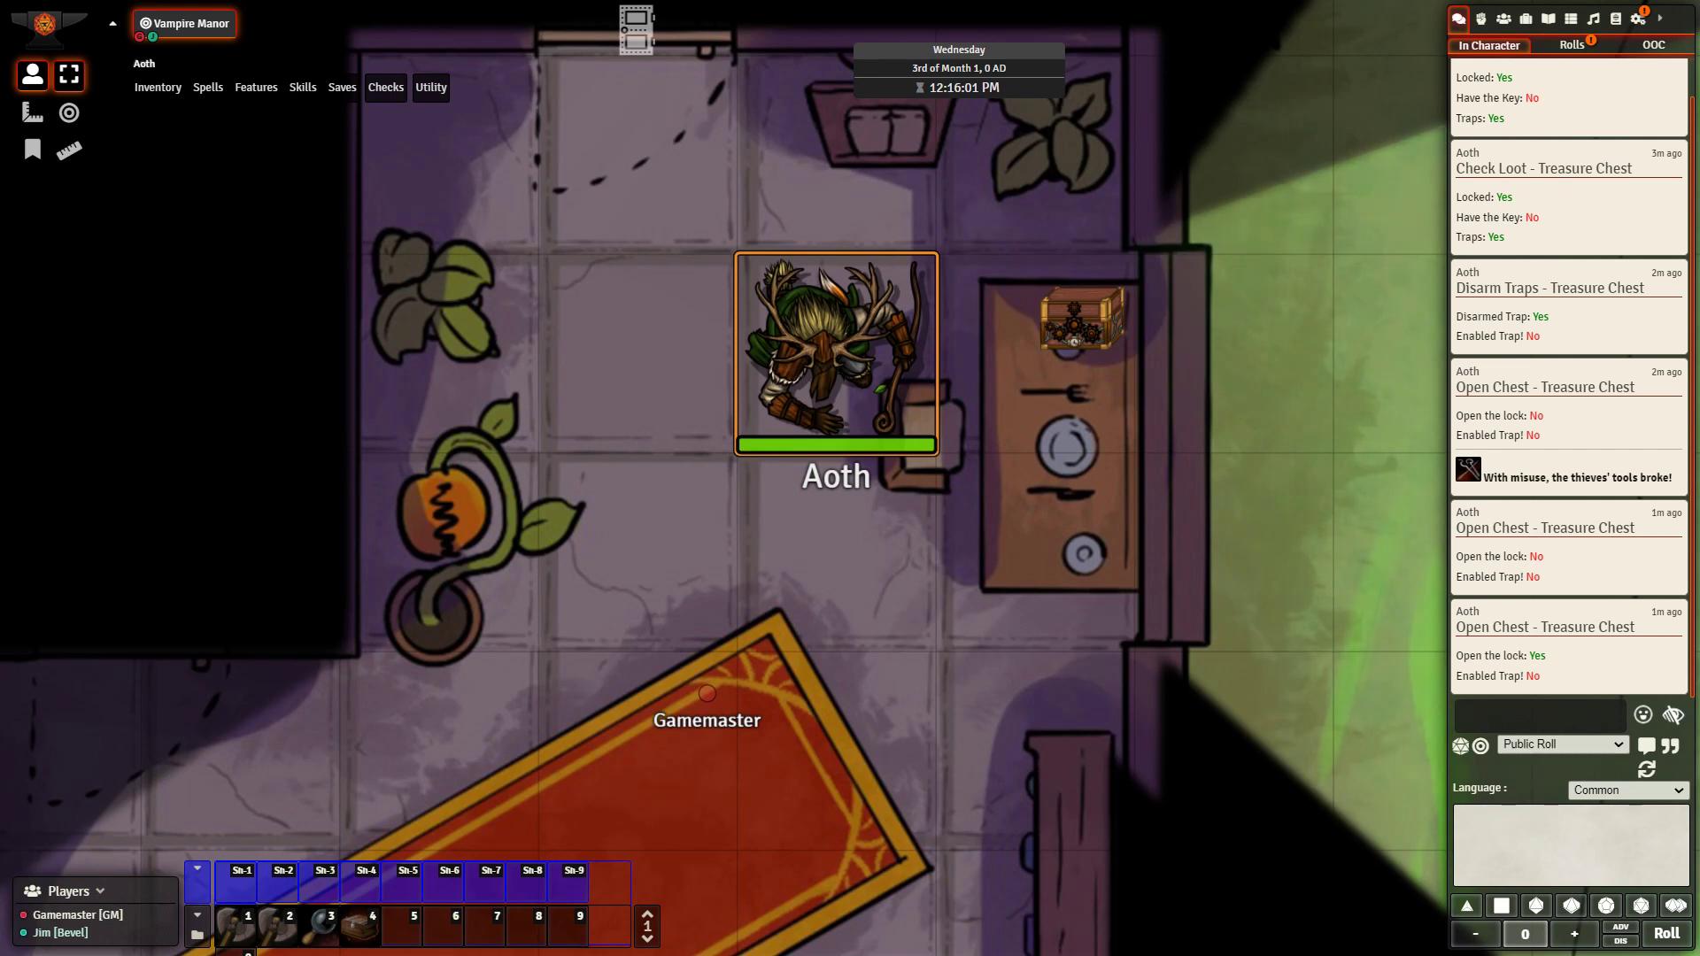
Step: Open the chest, loot the Tome, close the Chest window, and move Aoth one square down
key(4)
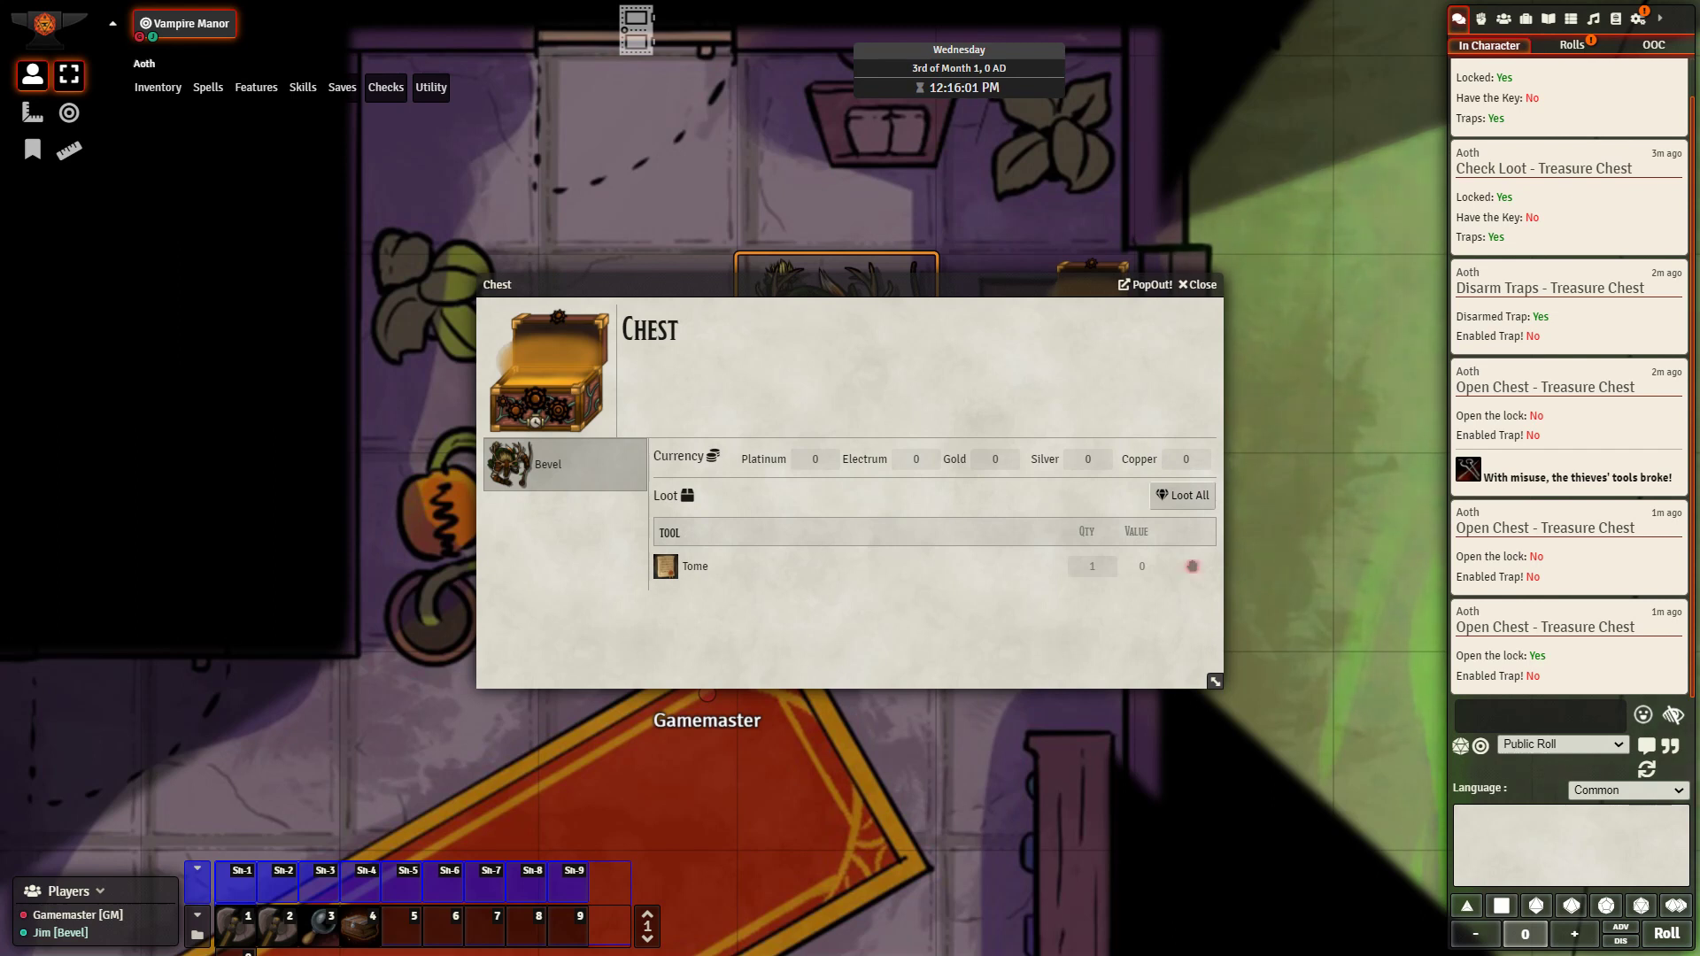
click(1192, 566)
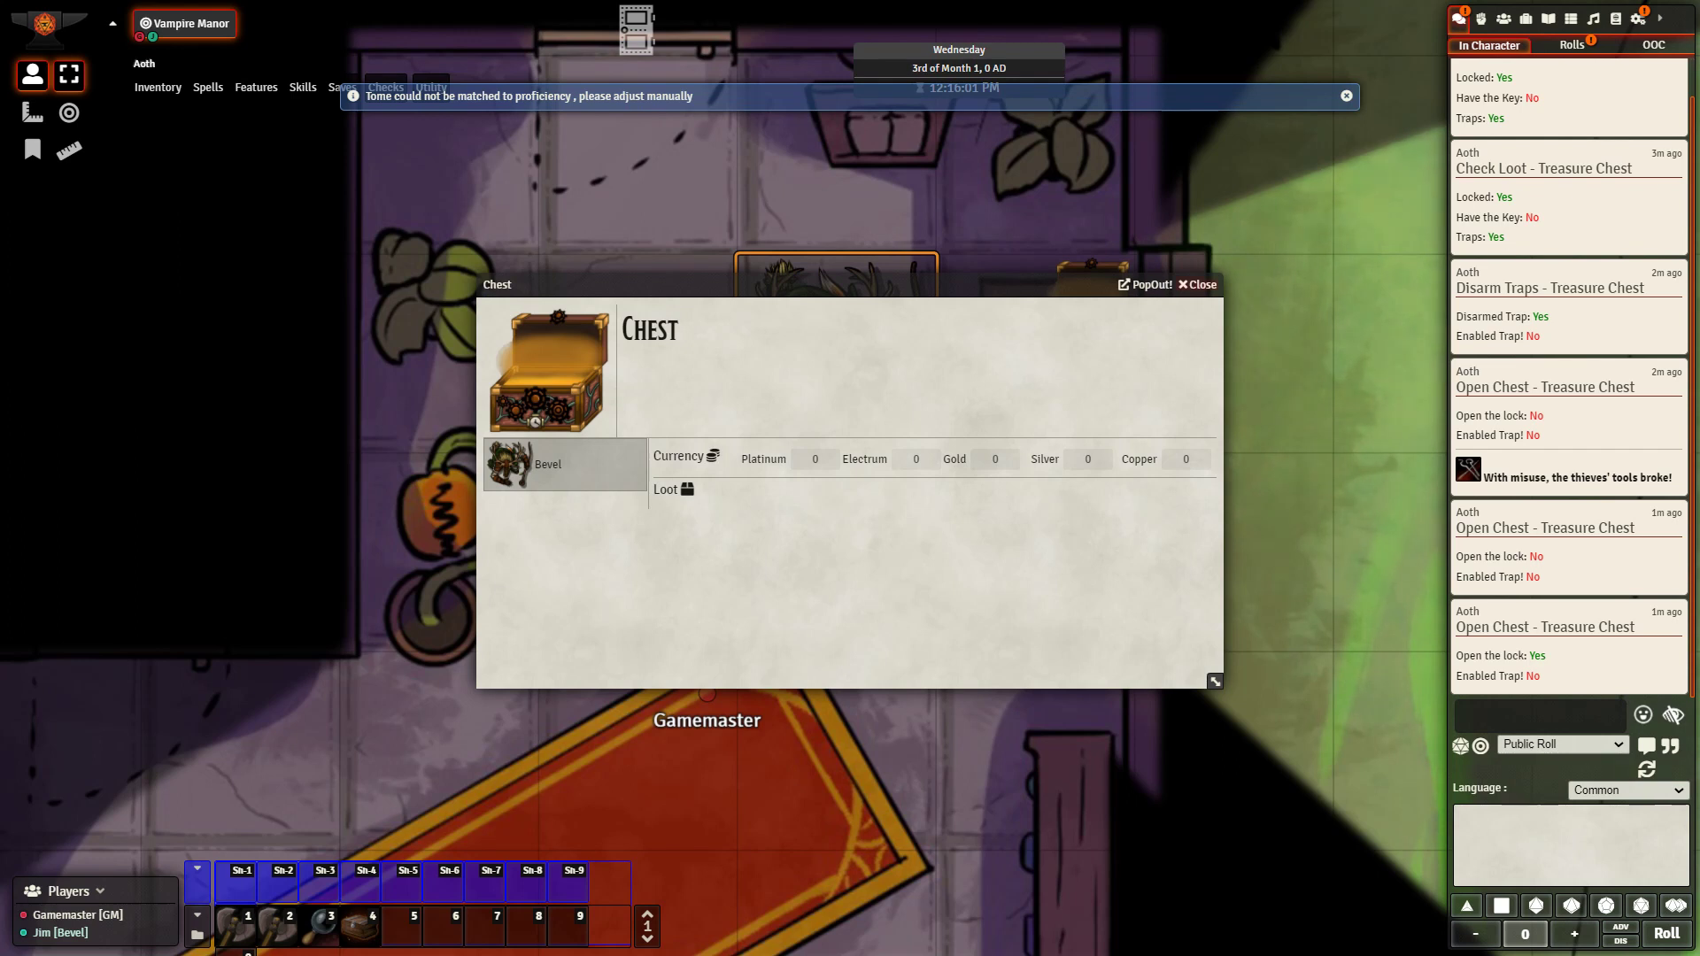
click(1198, 285)
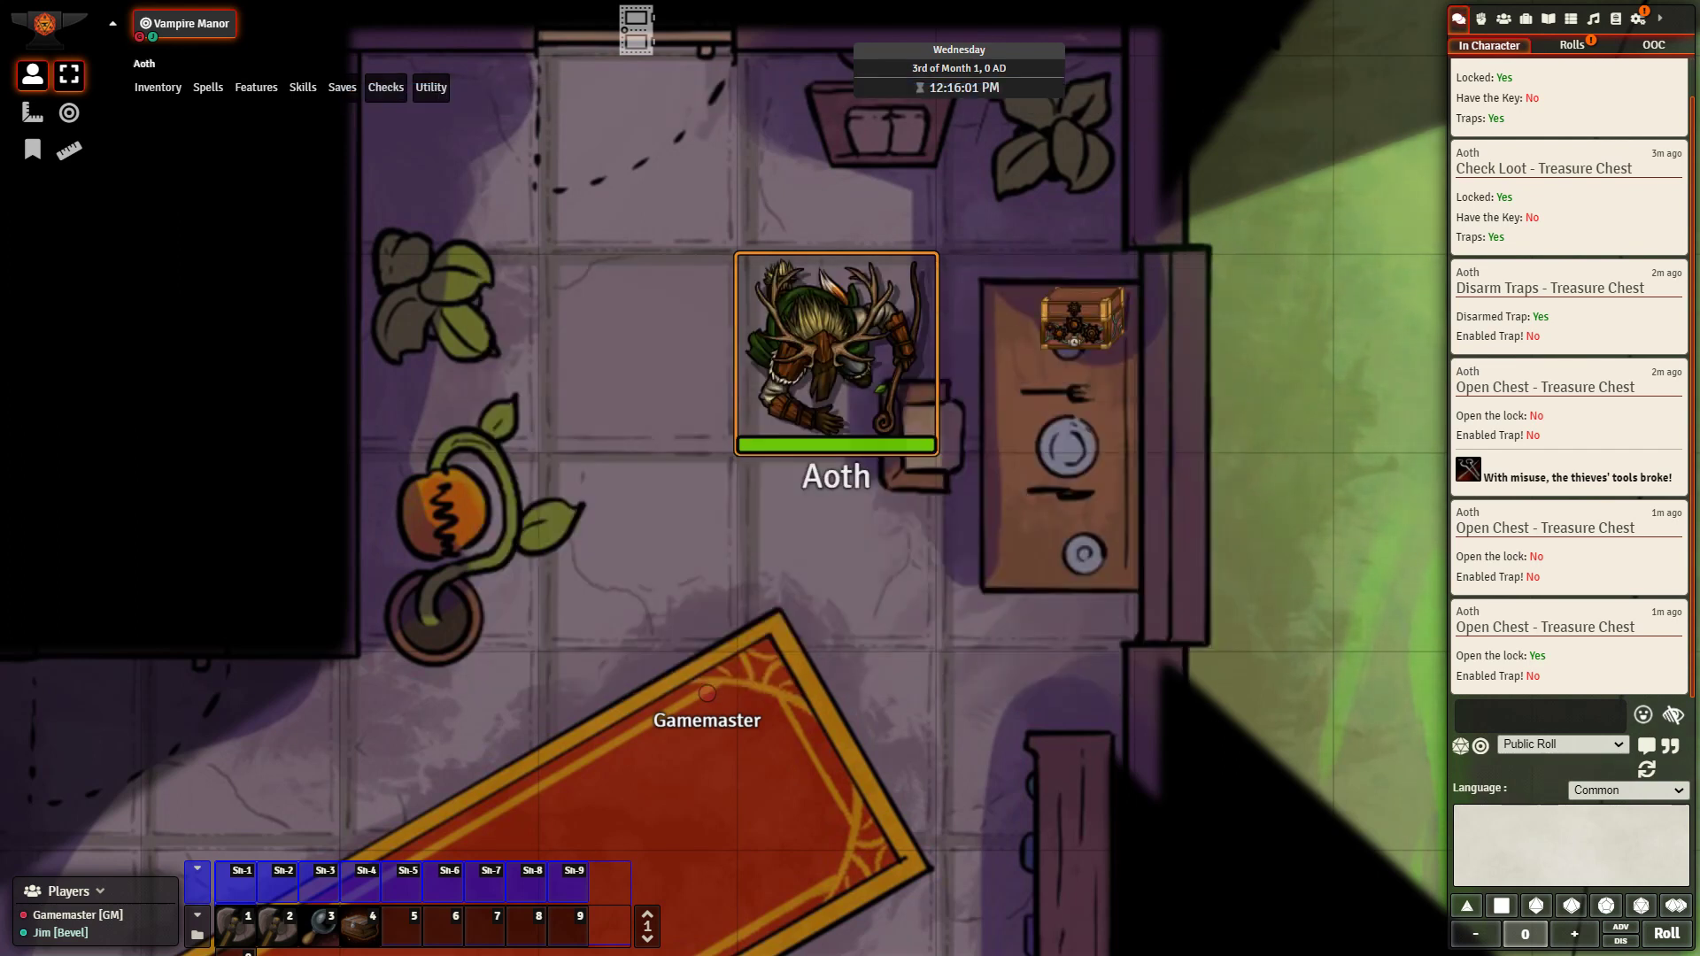
key(Down)
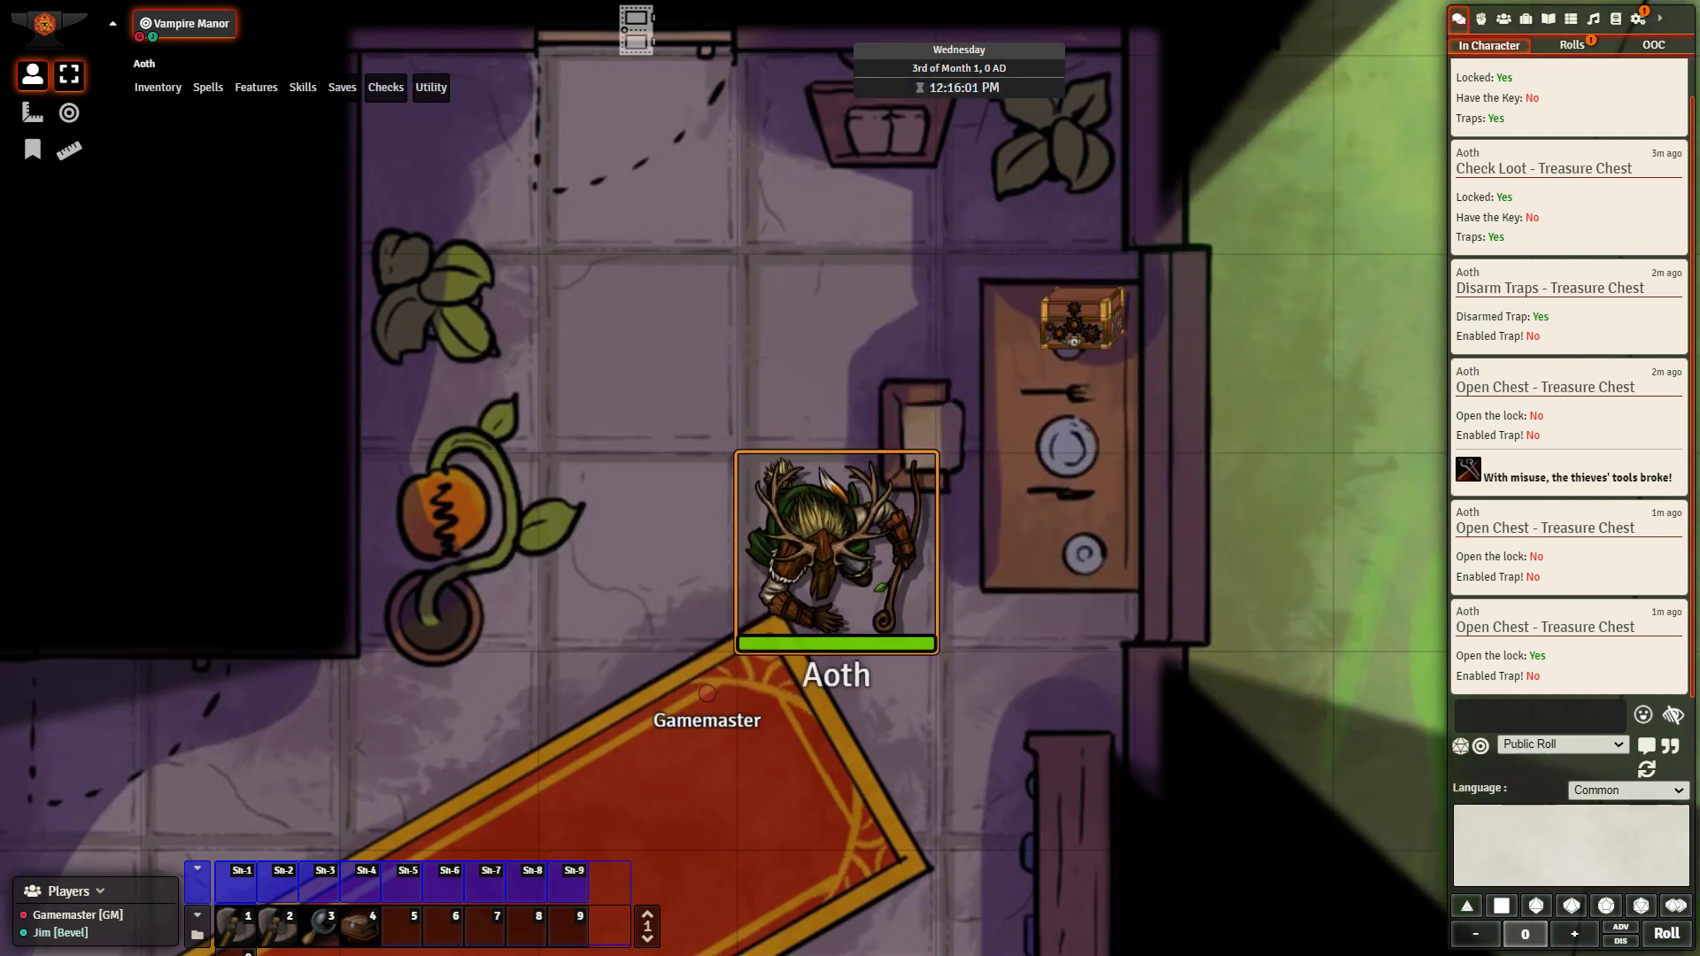
drag(706, 693, 793, 551)
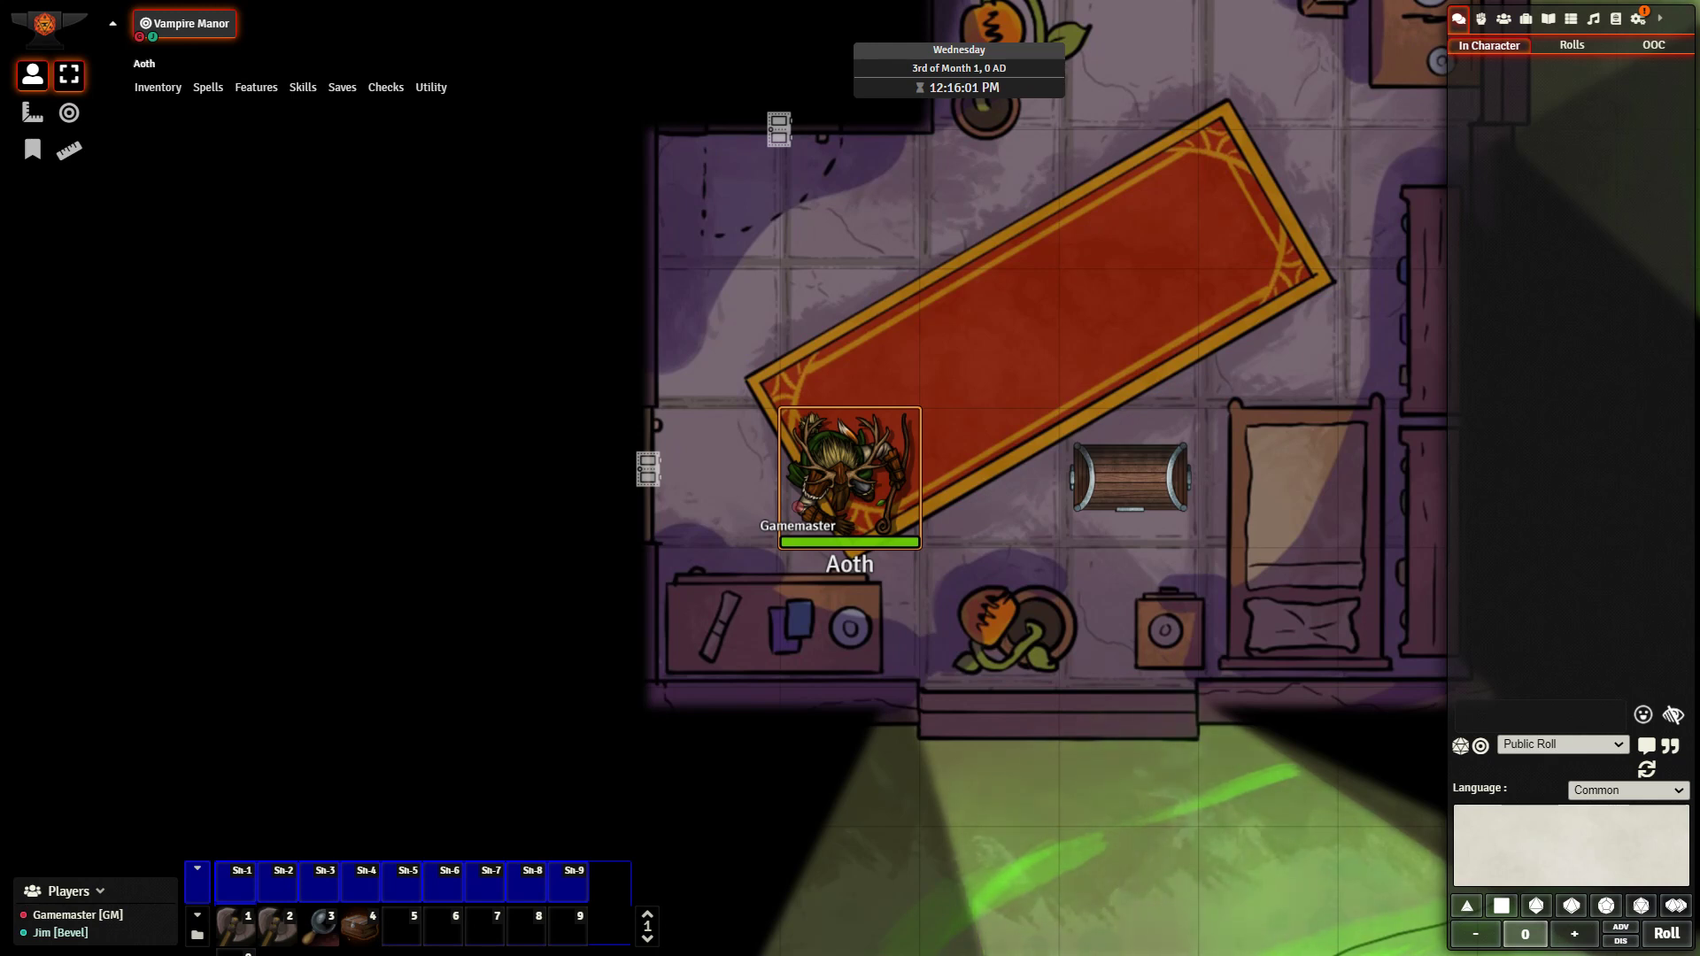
Step: Target the door and run Find Trap (locked, untrapped, key held), then step left and open it
alt+click(691, 478)
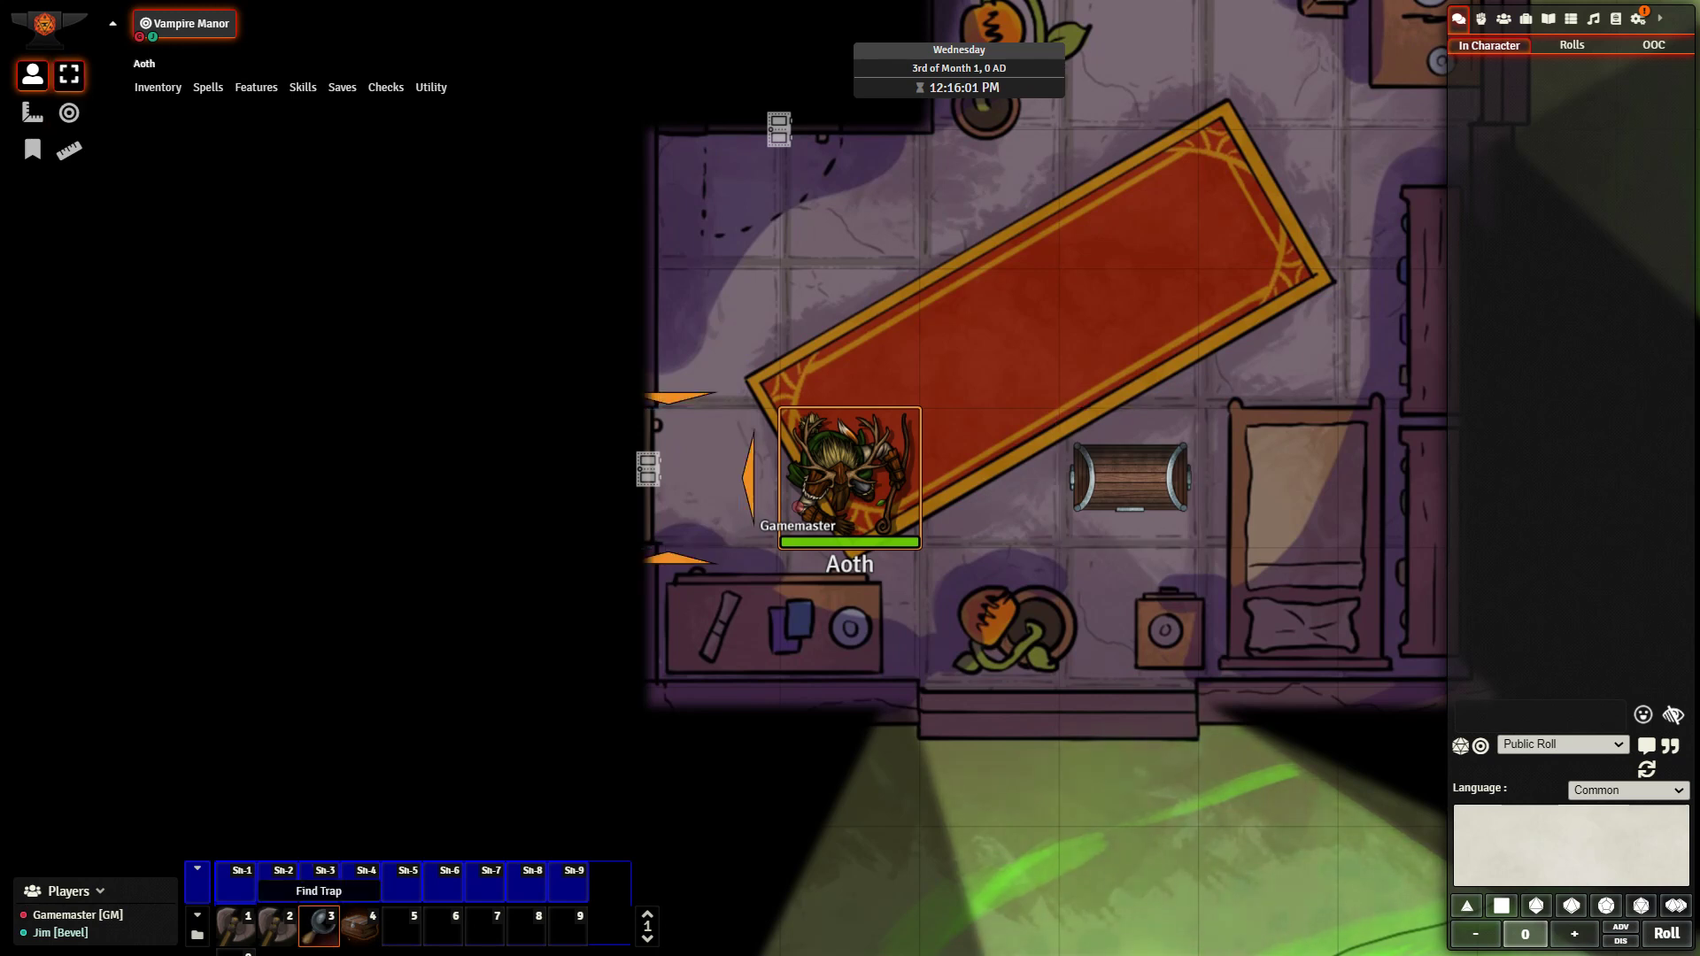
click(318, 927)
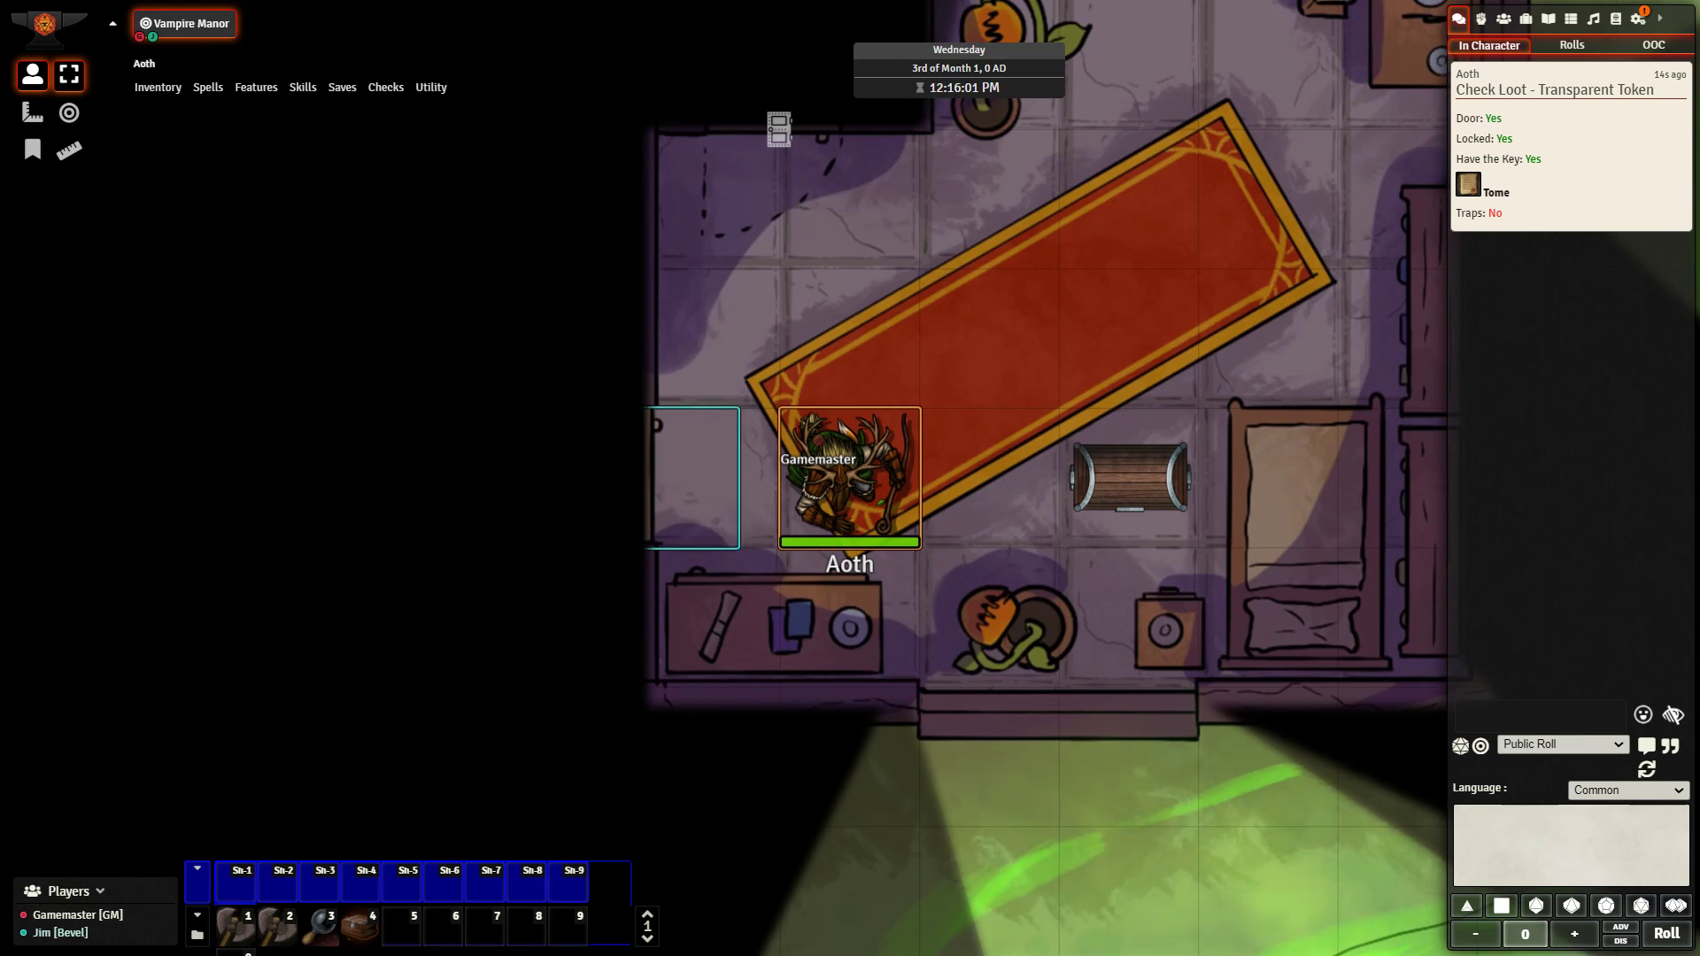
key(Left)
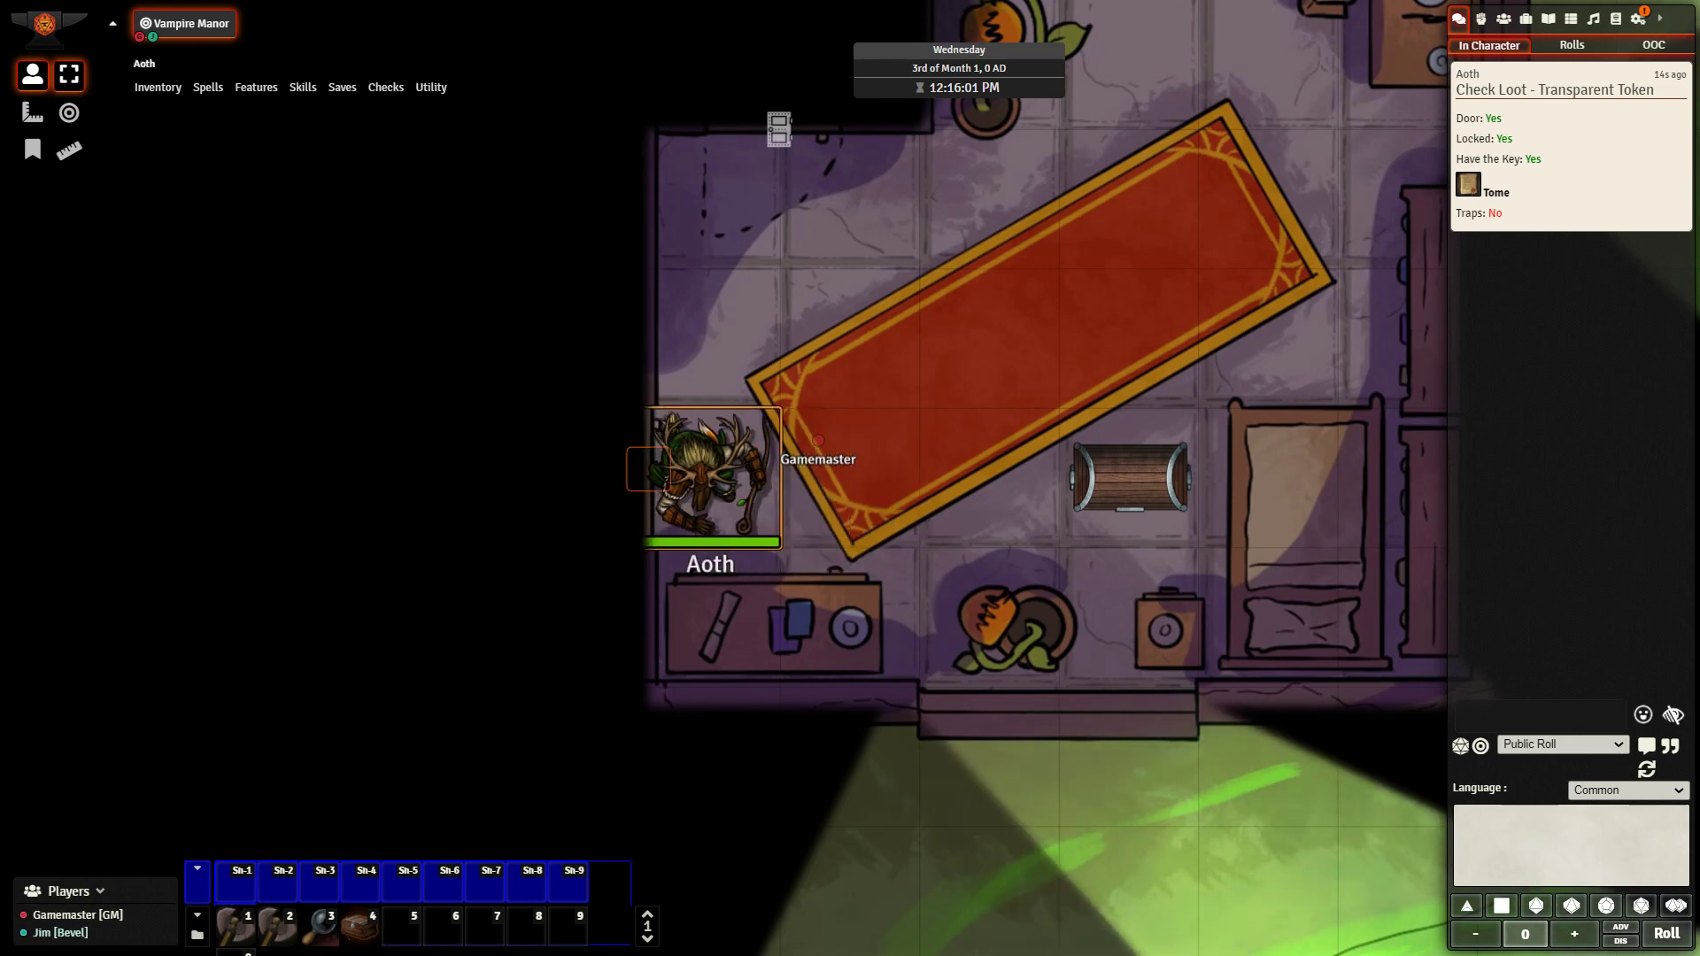
click(648, 469)
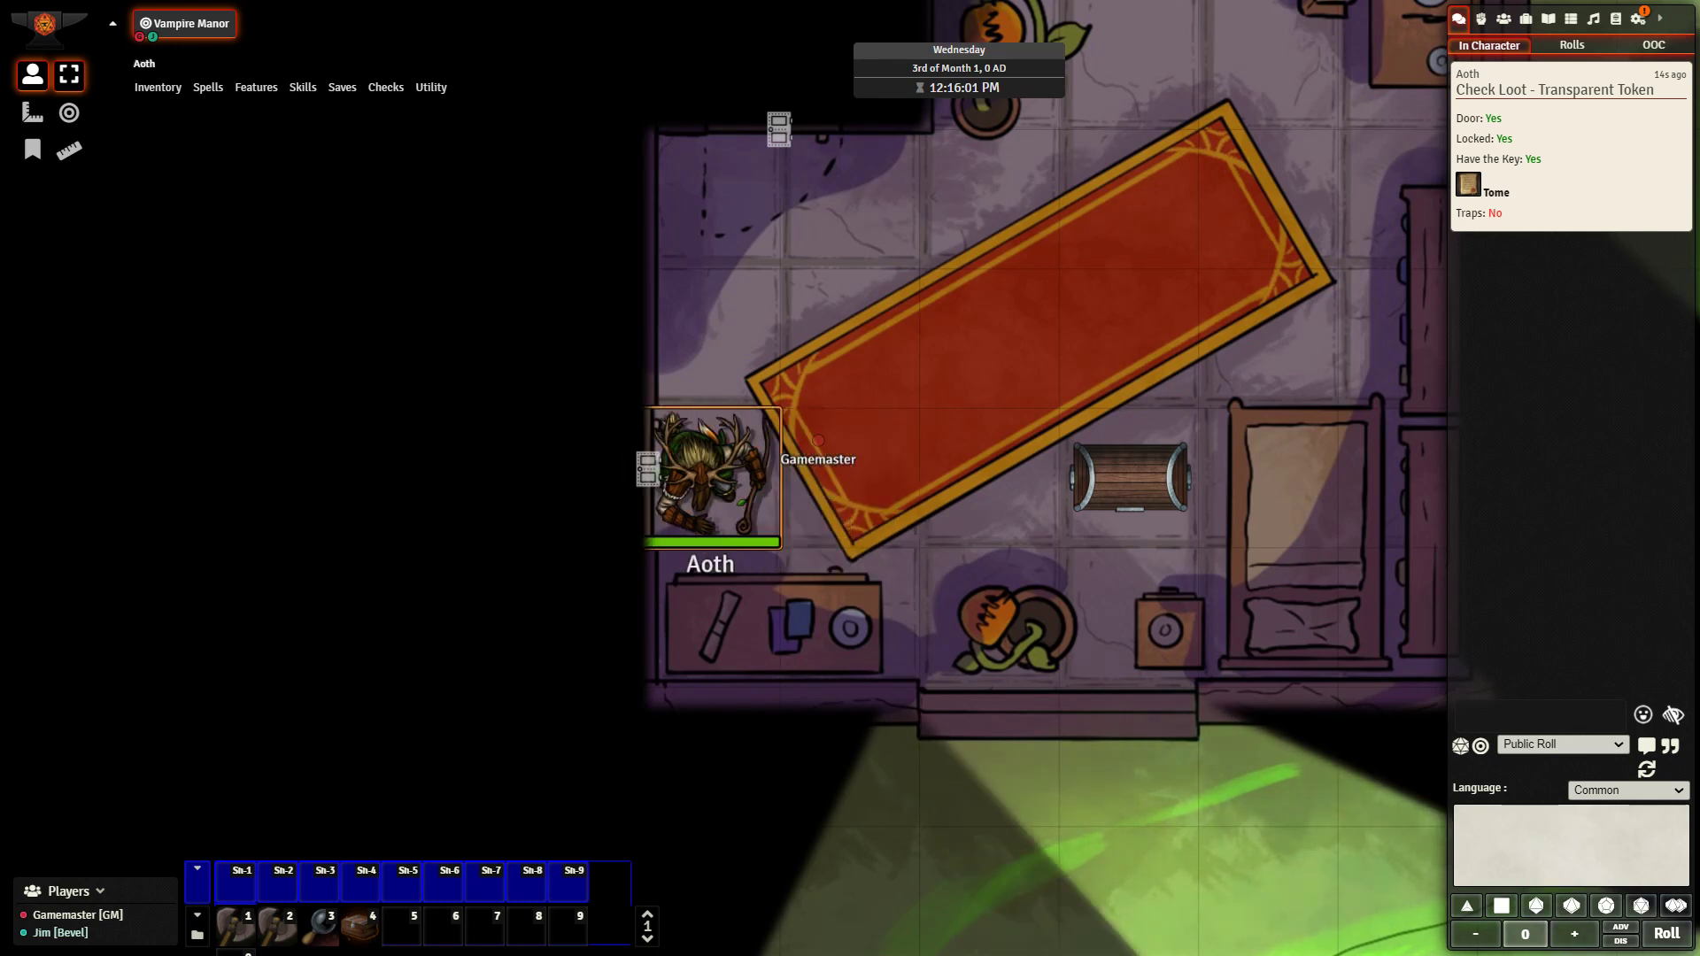
click(648, 469)
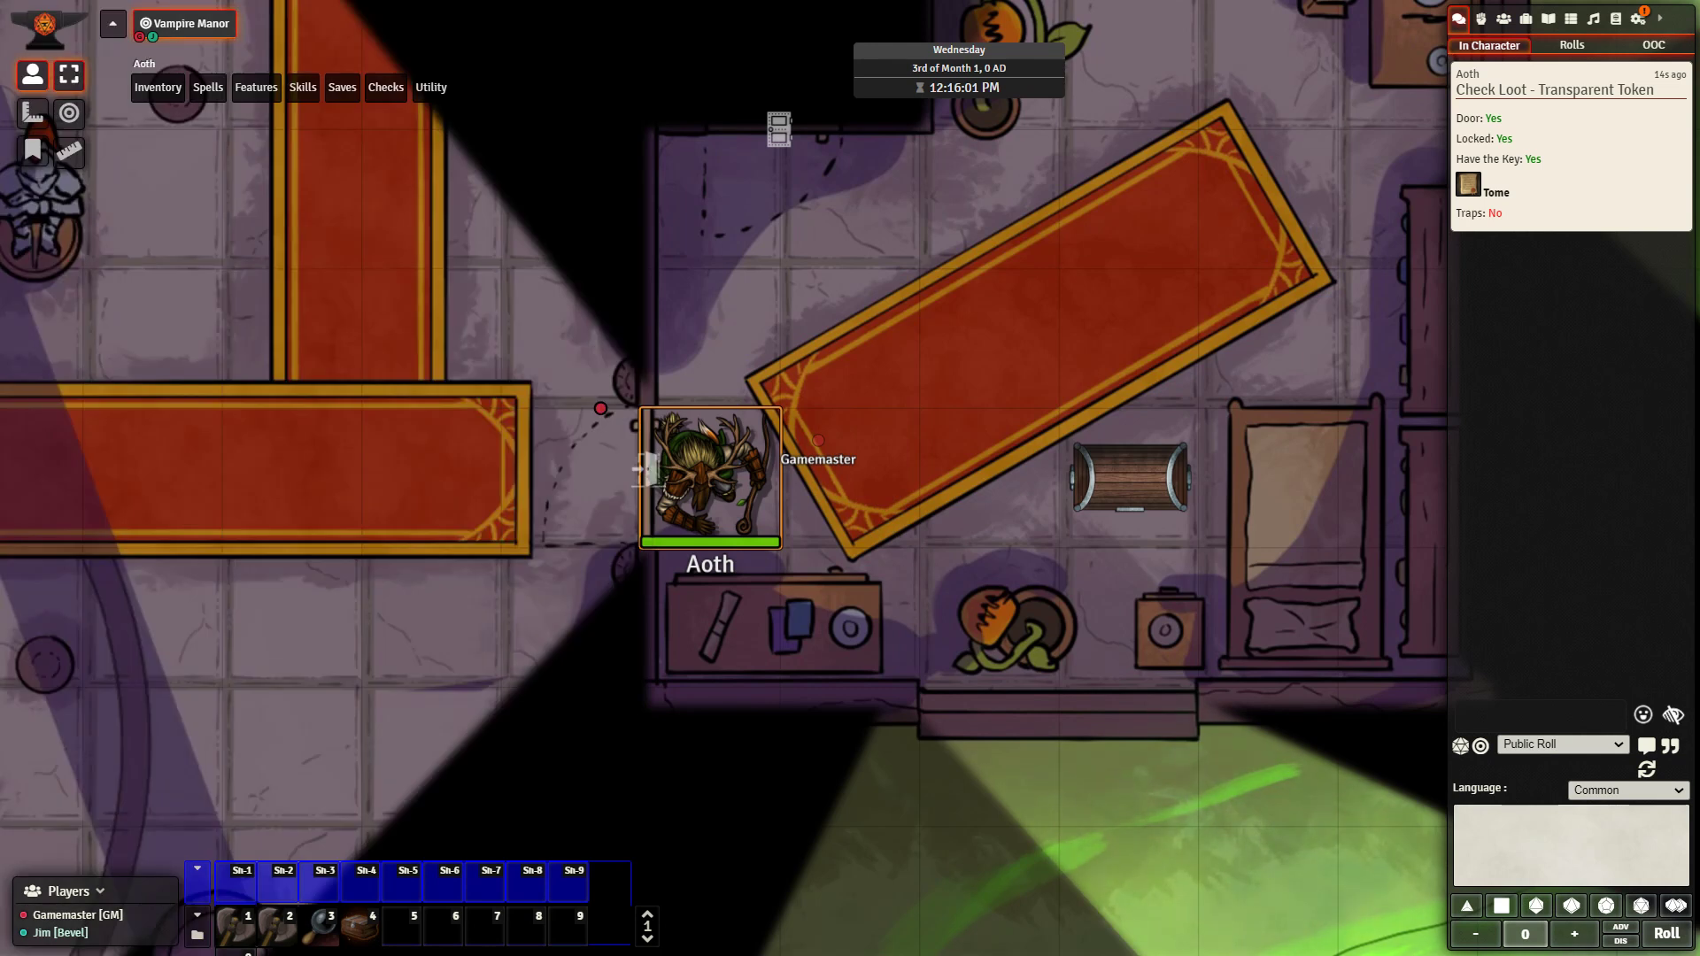